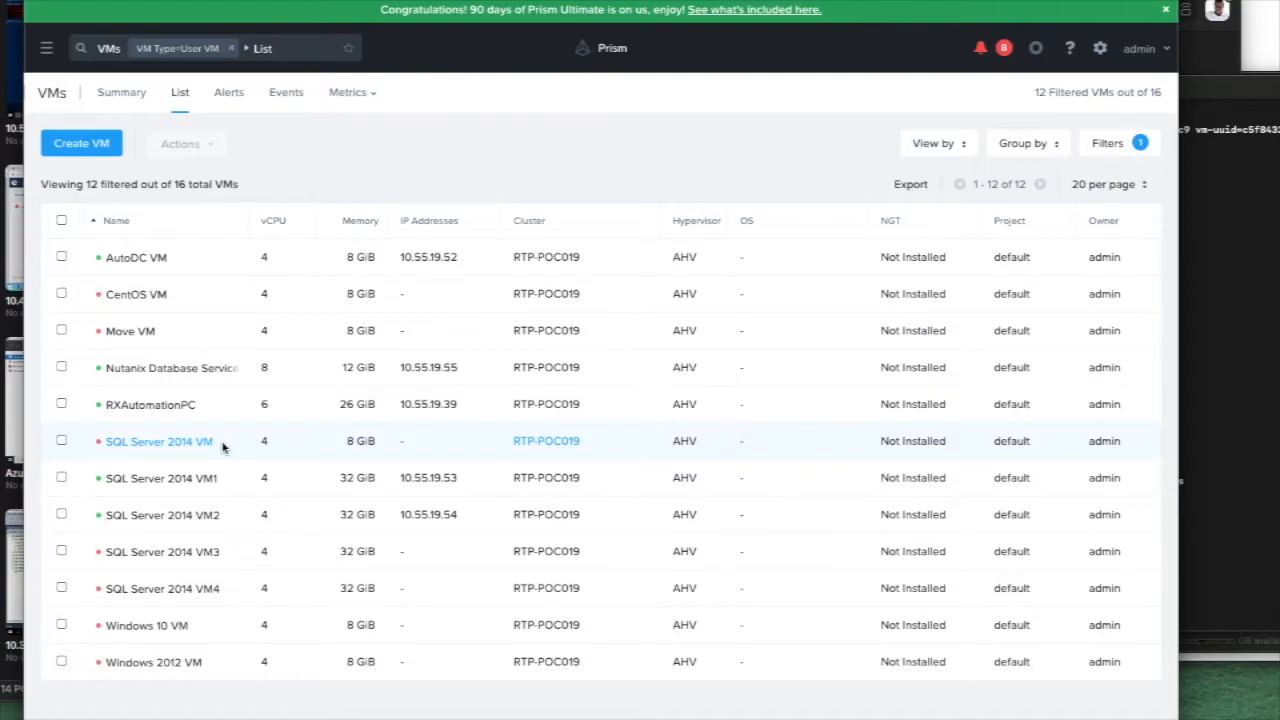
Clone SQL Server 2014 VM once under the name _template-MSSQL-Server.
right_click(224, 445)
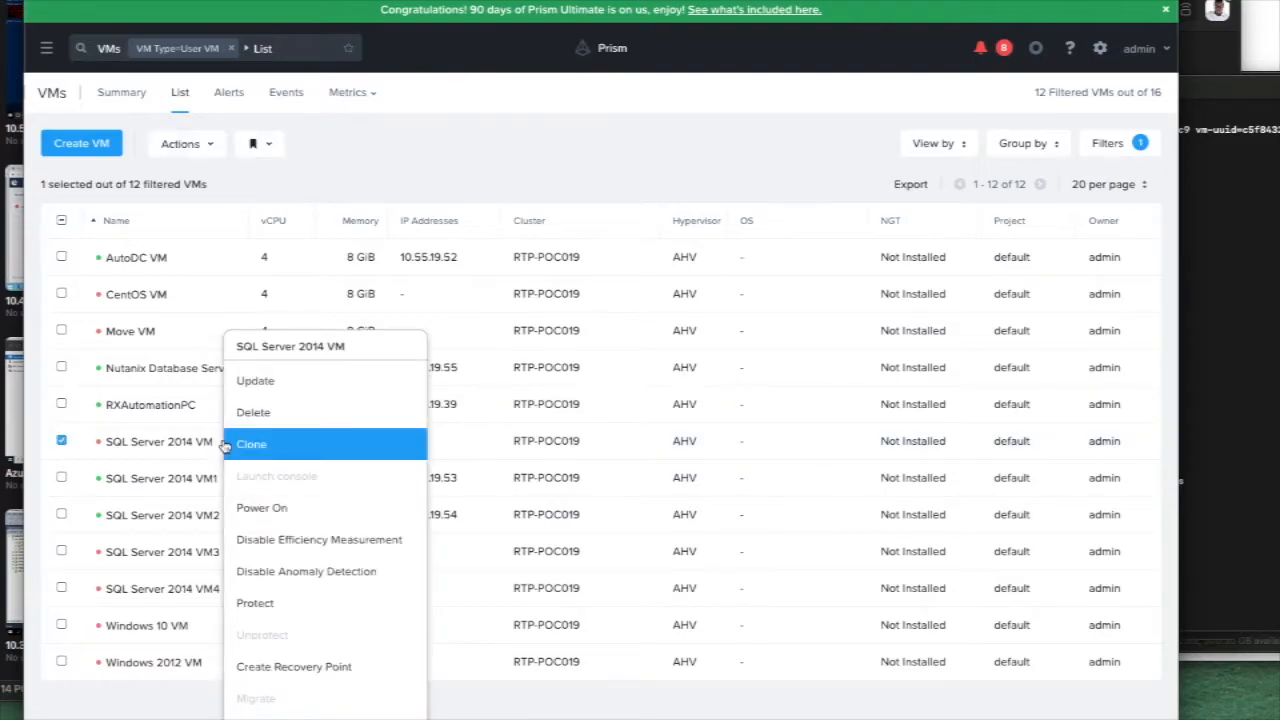
left_click(277, 447)
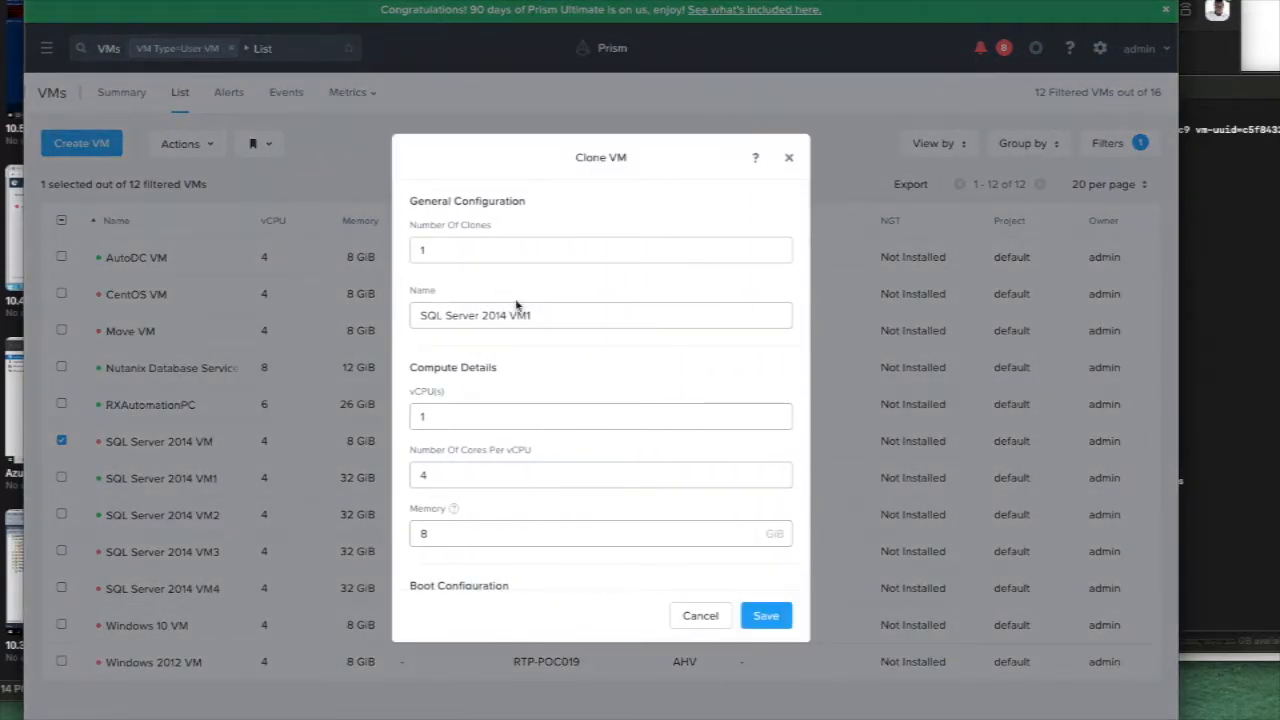
left_click_drag(545, 316, 397, 320)
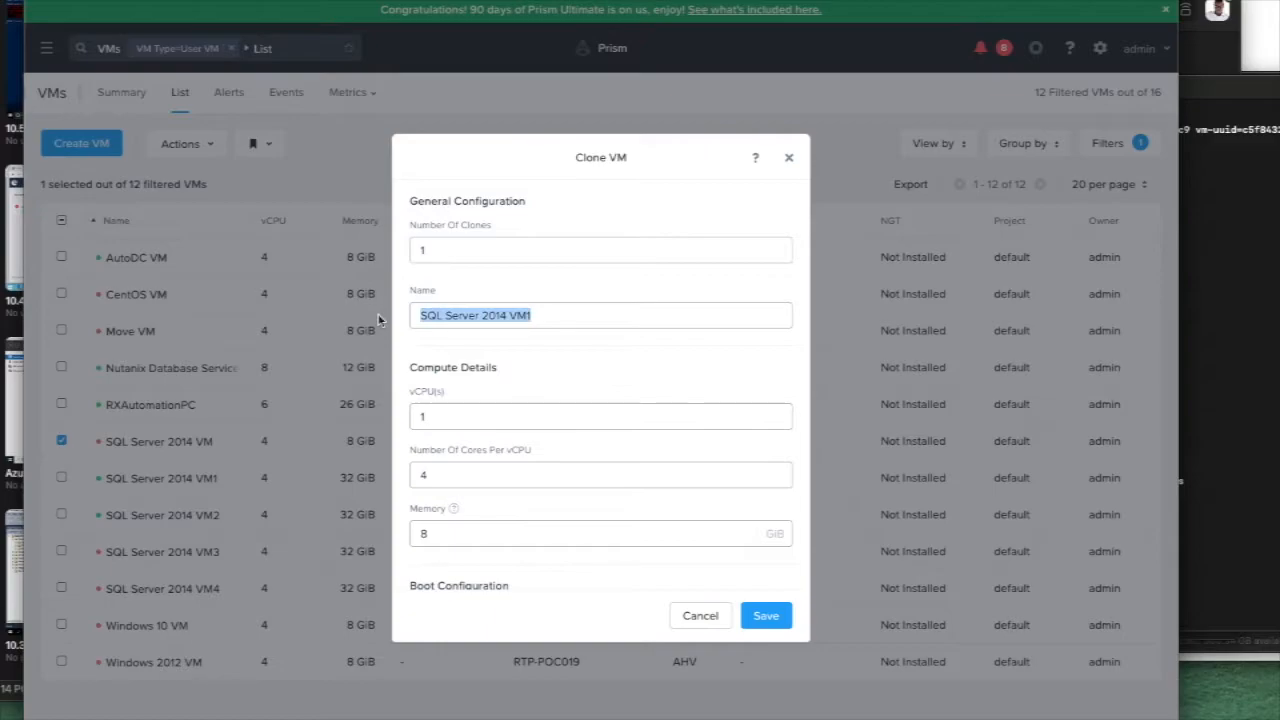
key("BackSpace")
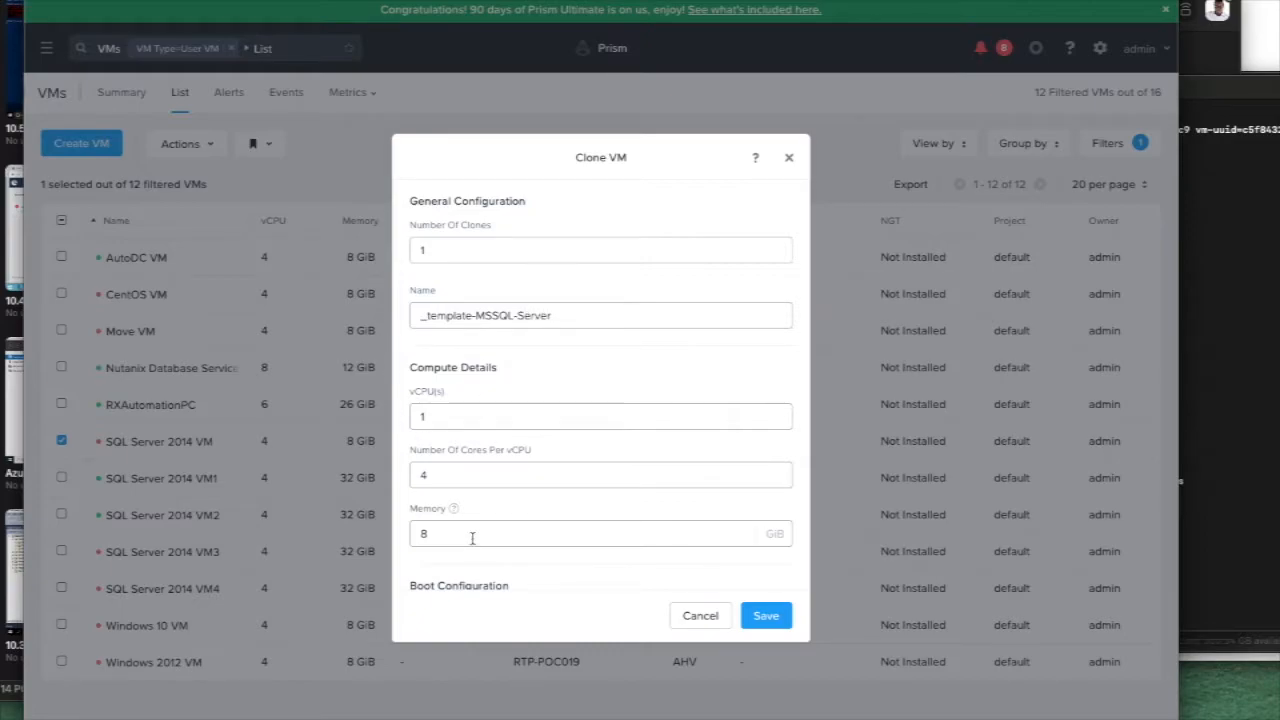
left_click_drag(454, 541, 356, 542)
left_click(766, 616)
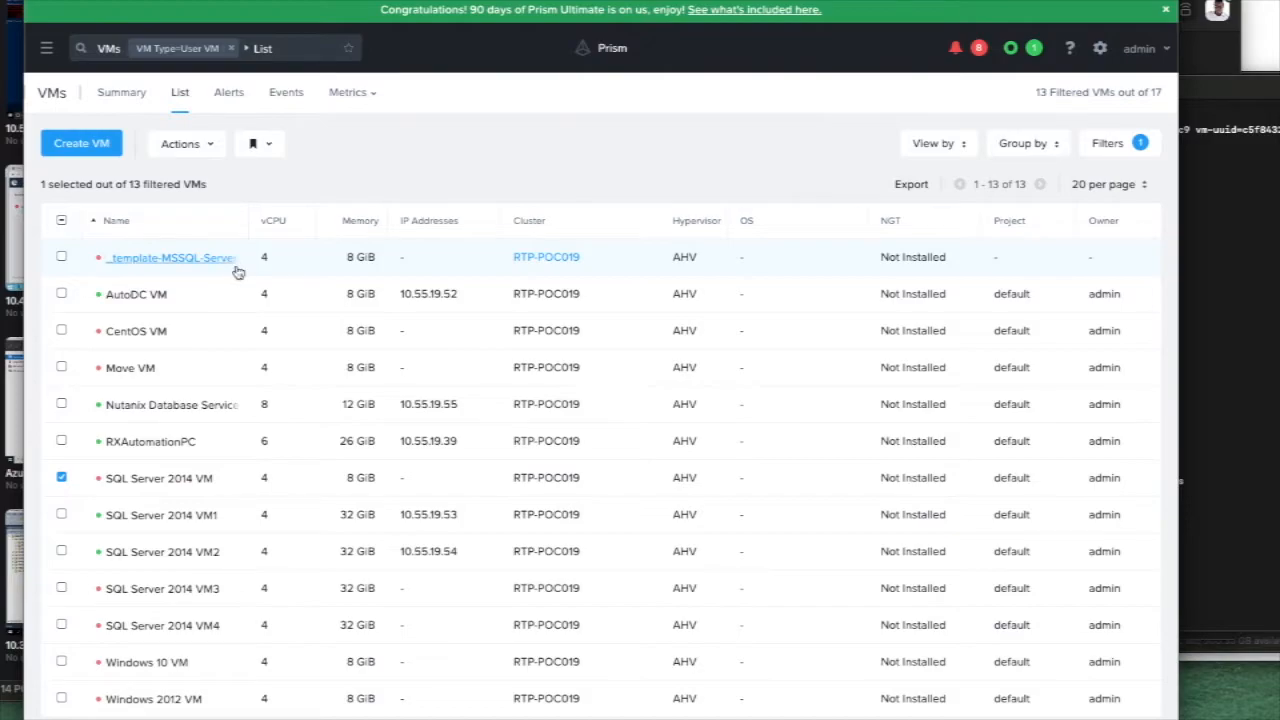
Set up a clone of _template-MSSQL-Server with 3 clones and the prefix name _videoDemo-.
right_click(238, 272)
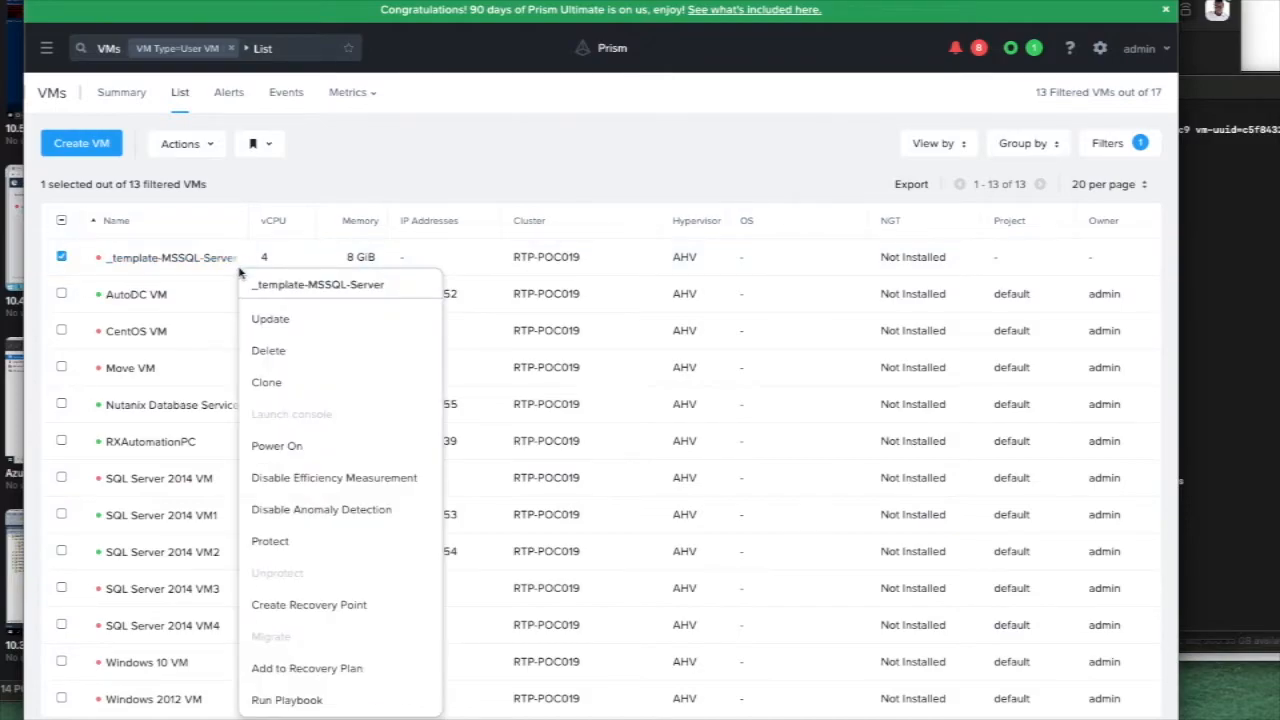
left_click(301, 387)
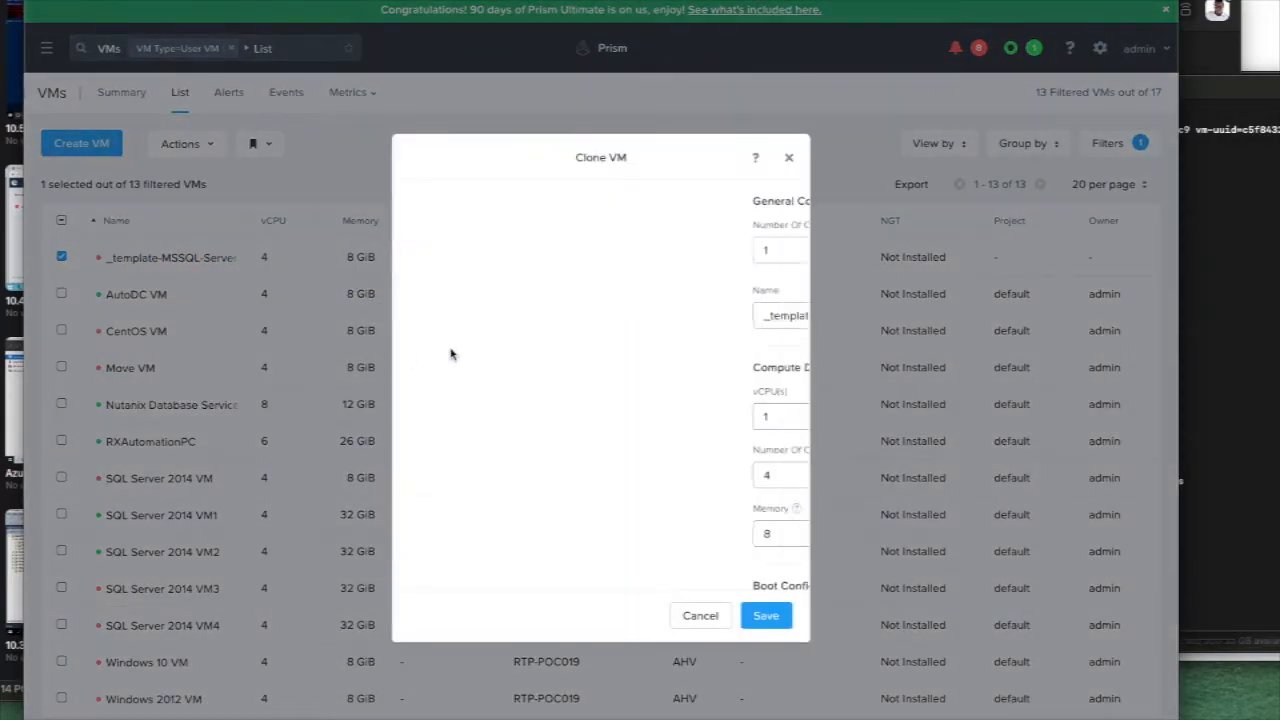
left_click(440, 250)
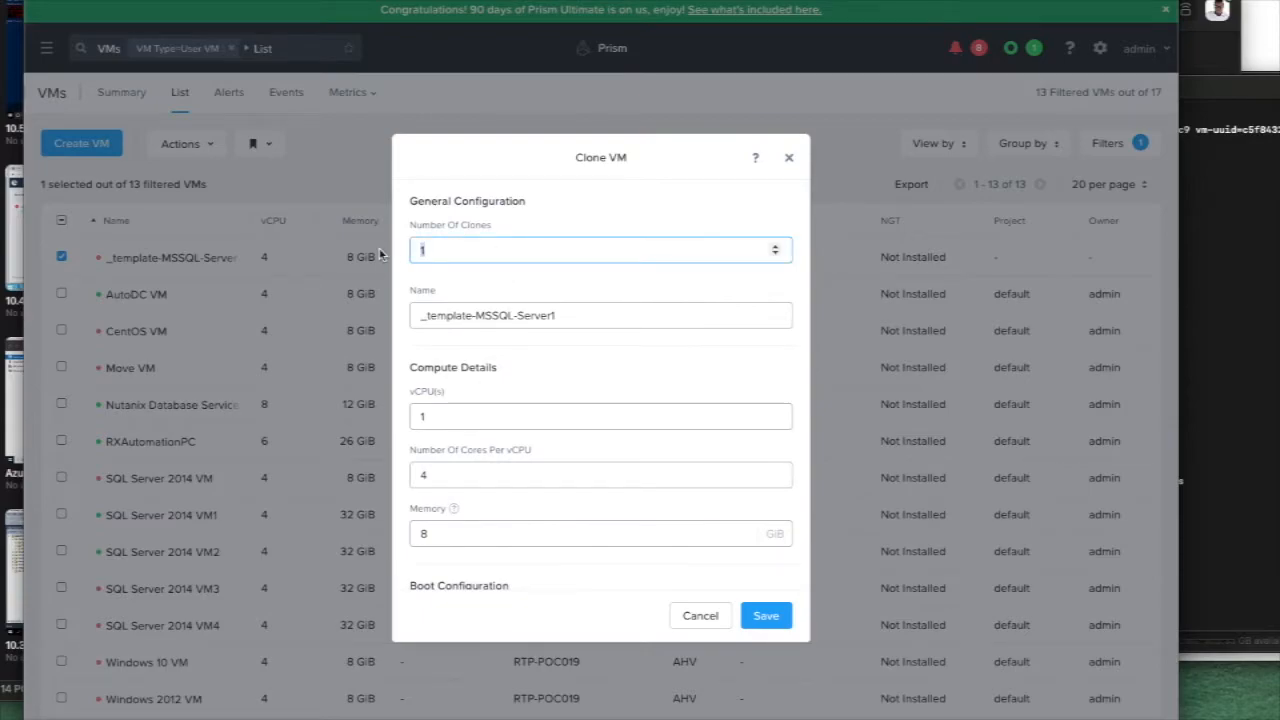
type("2")
left_click_drag(566, 314, 360, 305)
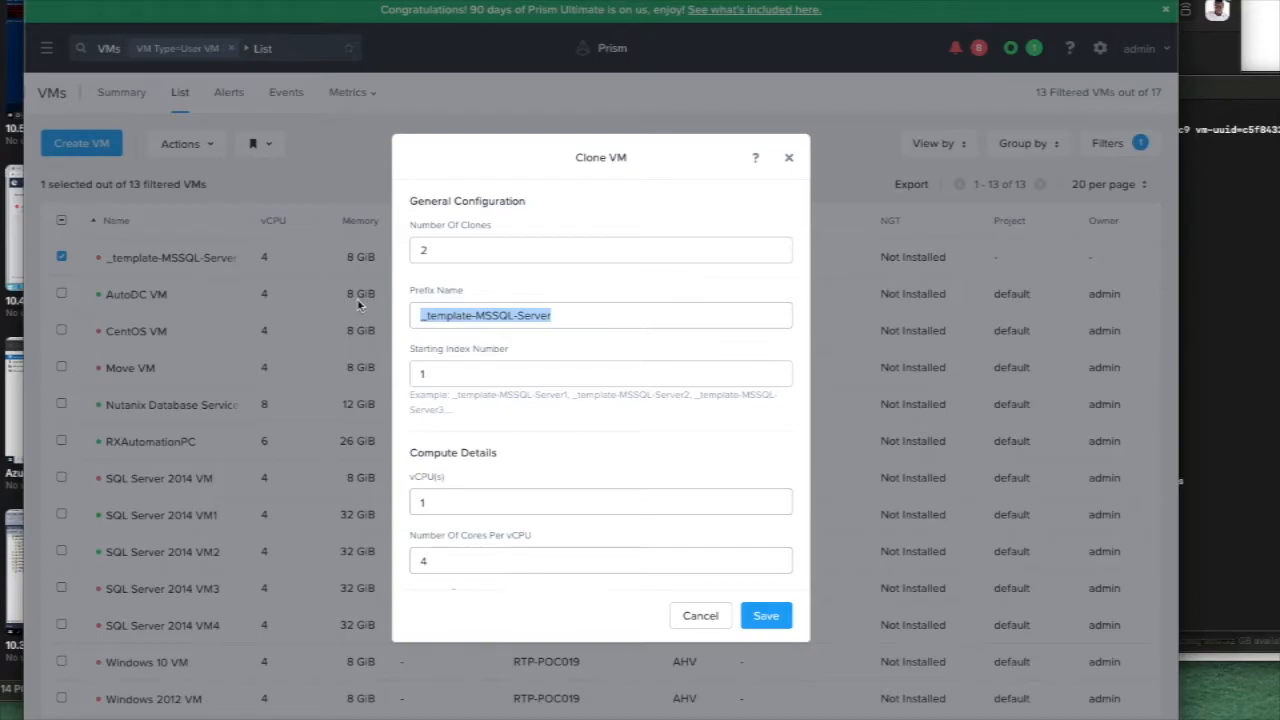
type("_videoDemo-")
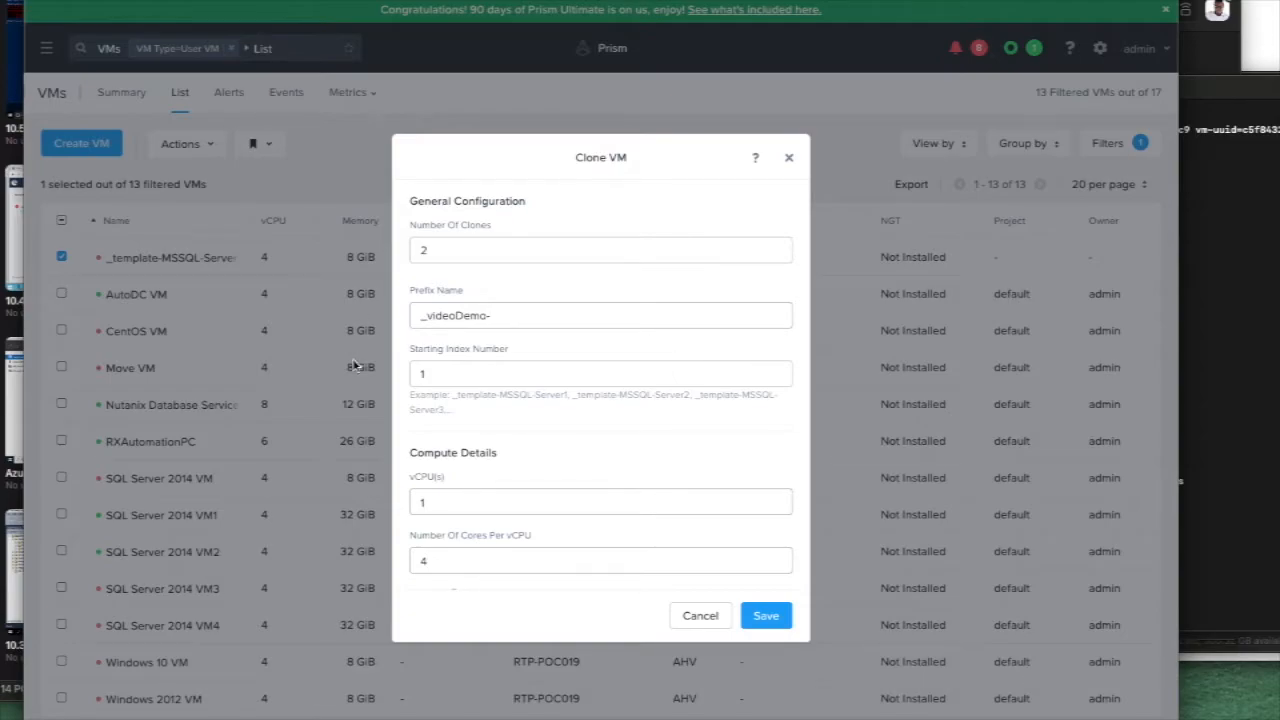
key("Tab")
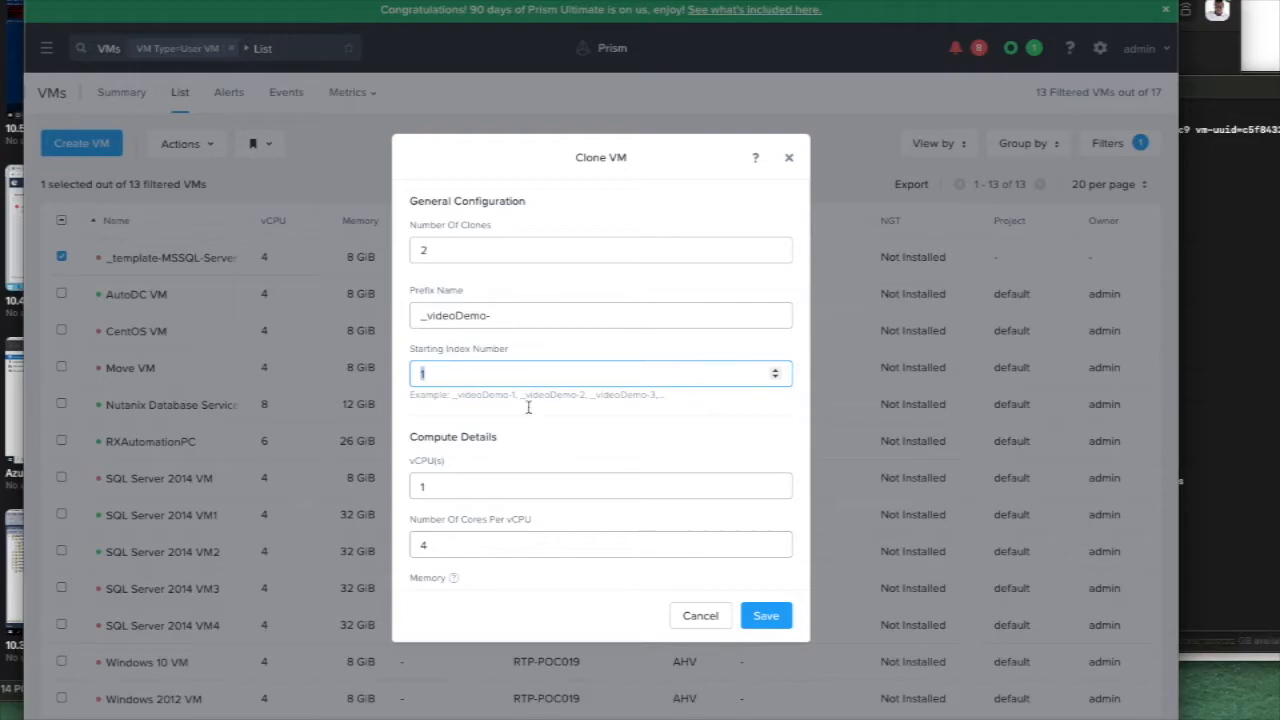
key("shift+Tab")
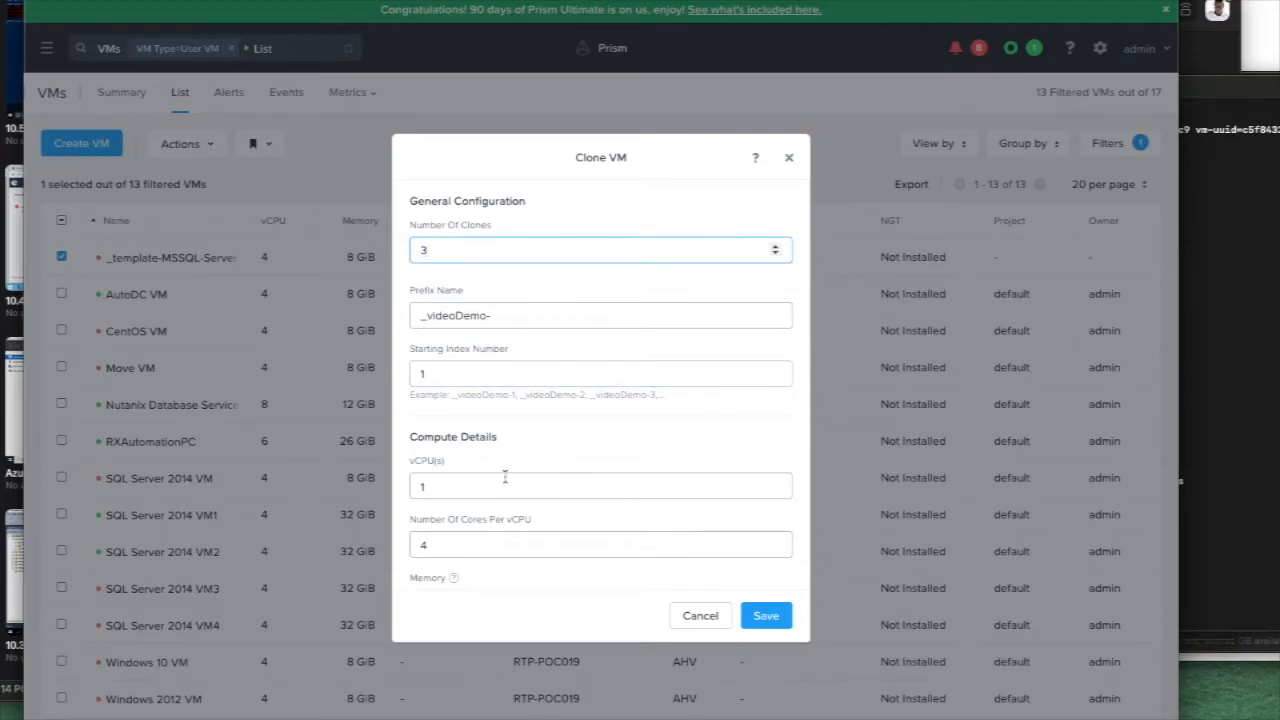
type("3")
Set the clones' memory to 32 GiB and save the clone configuration.
scroll(464, 547, "down", 1)
scroll(464, 547, "down", 1)
double_click(423, 526)
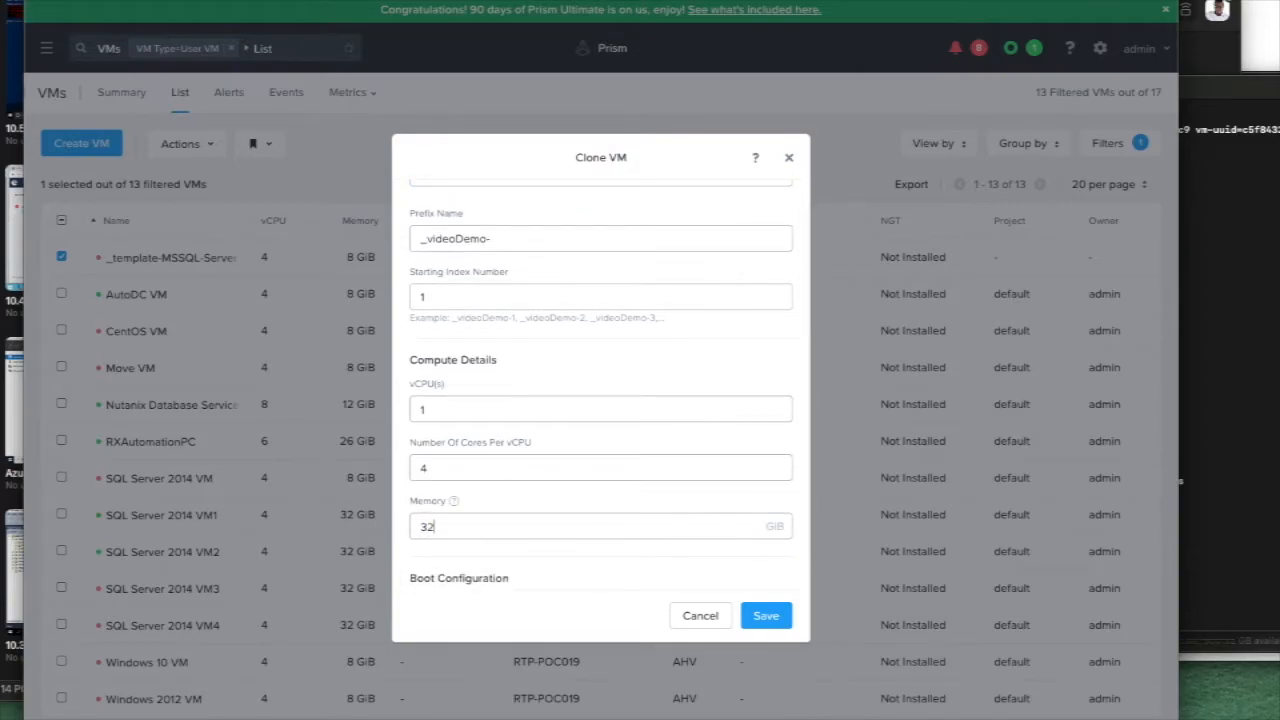
left_click(766, 615)
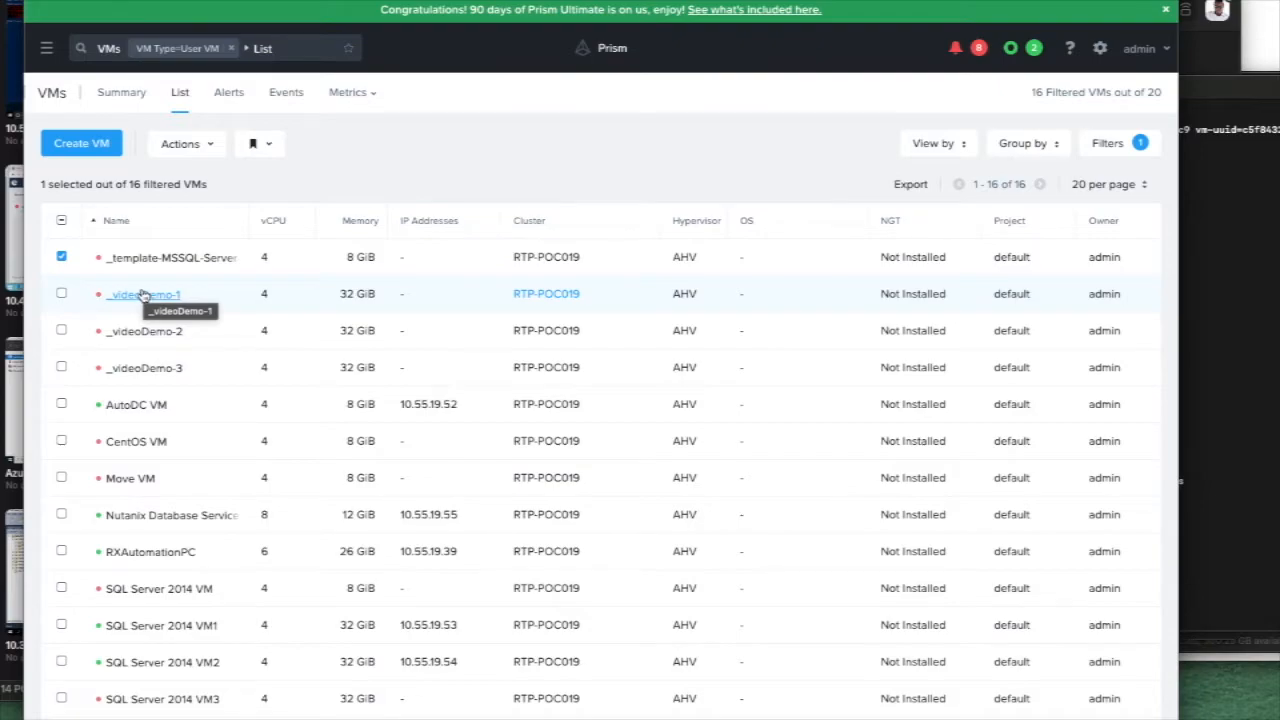
Power on _videoDemo-1 by itself, and power on _videoDemo-2 and _videoDemo-3 together in one bulk action.
right_click(198, 302)
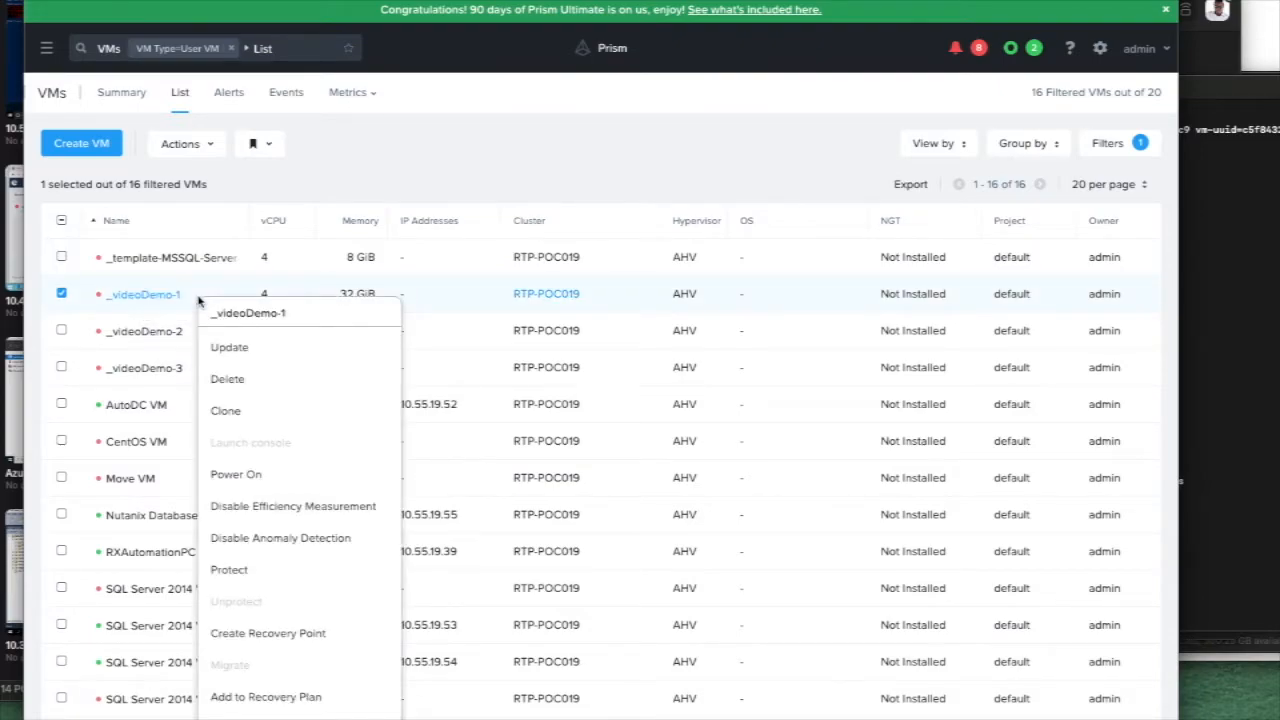
left_click(272, 478)
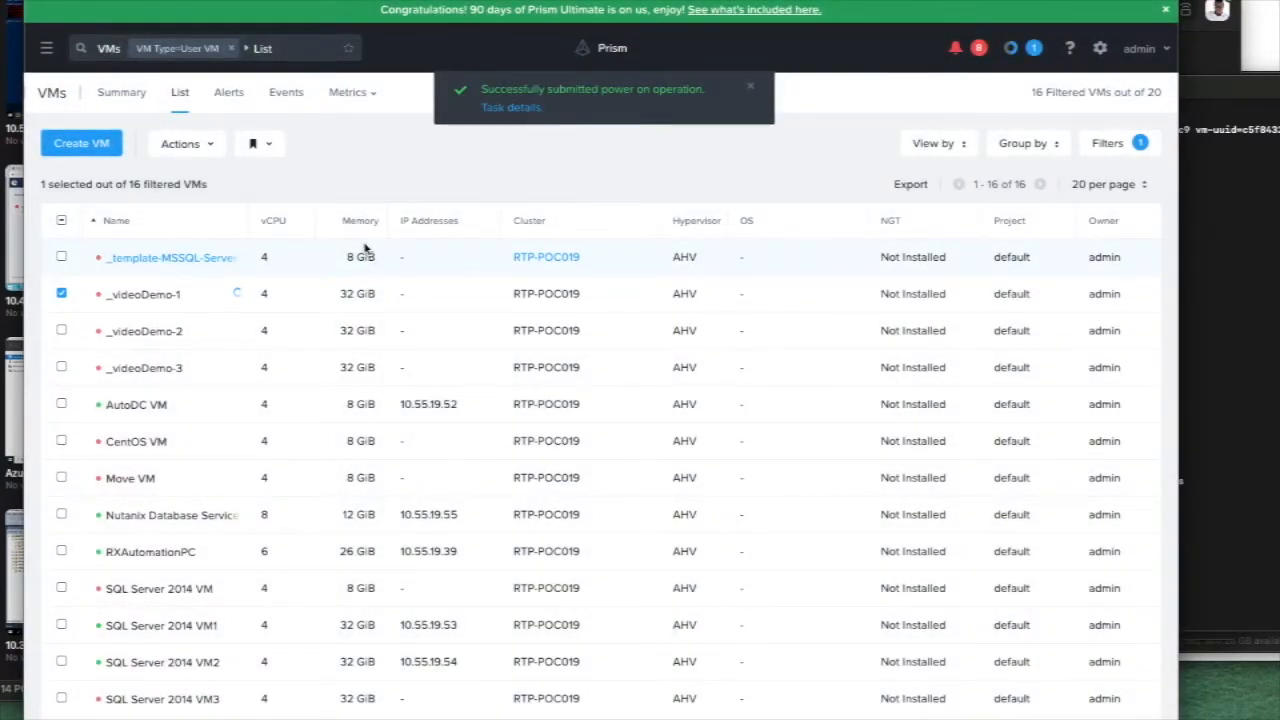
left_click(61, 332)
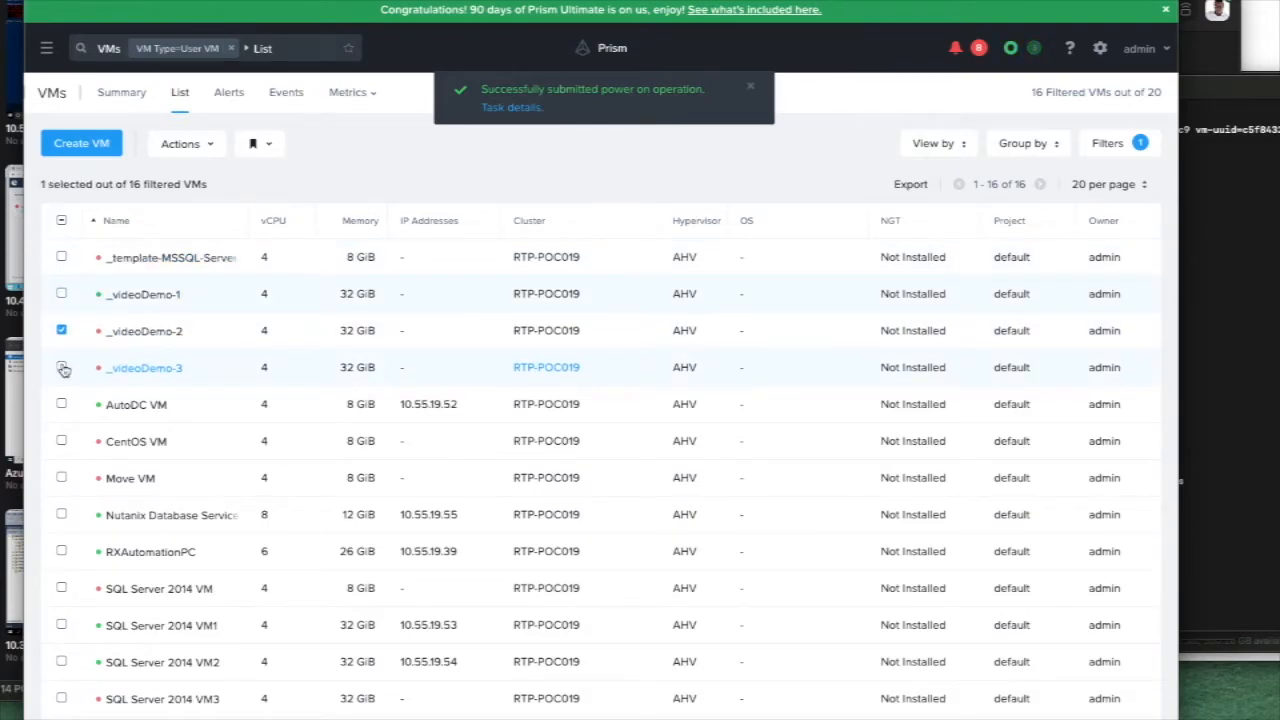
left_click(61, 367)
left_click(182, 146)
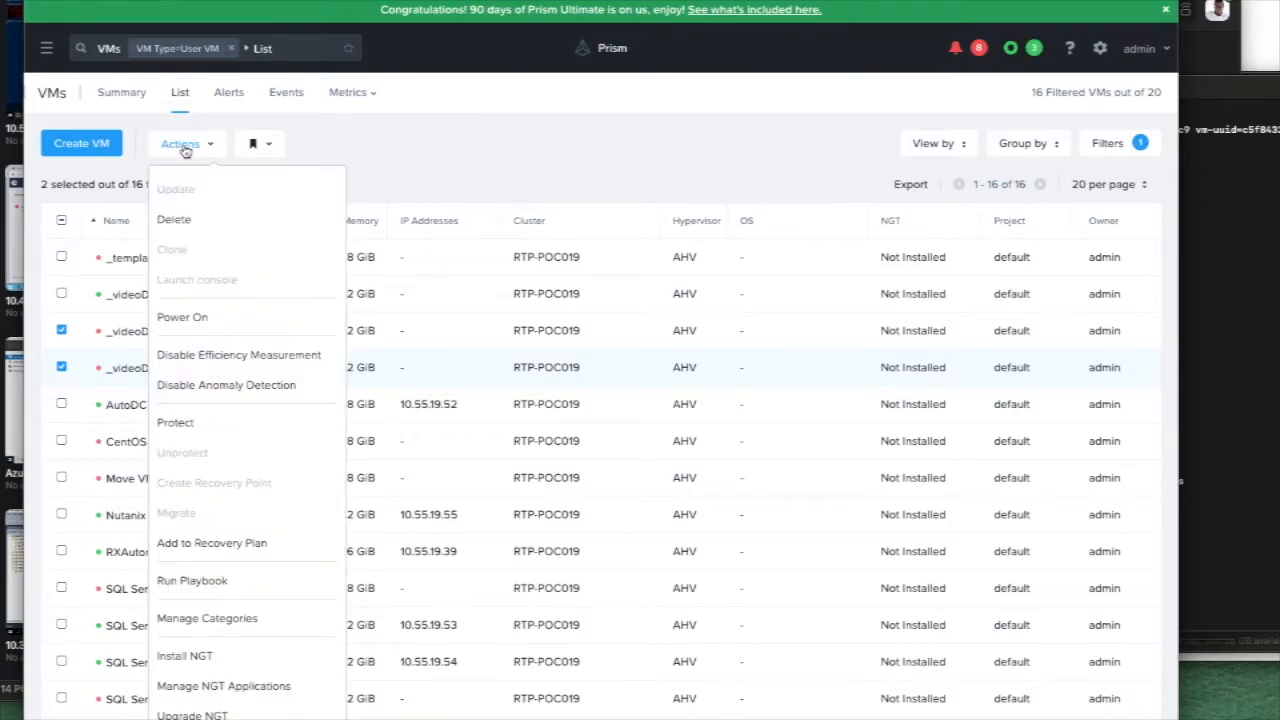
left_click(200, 314)
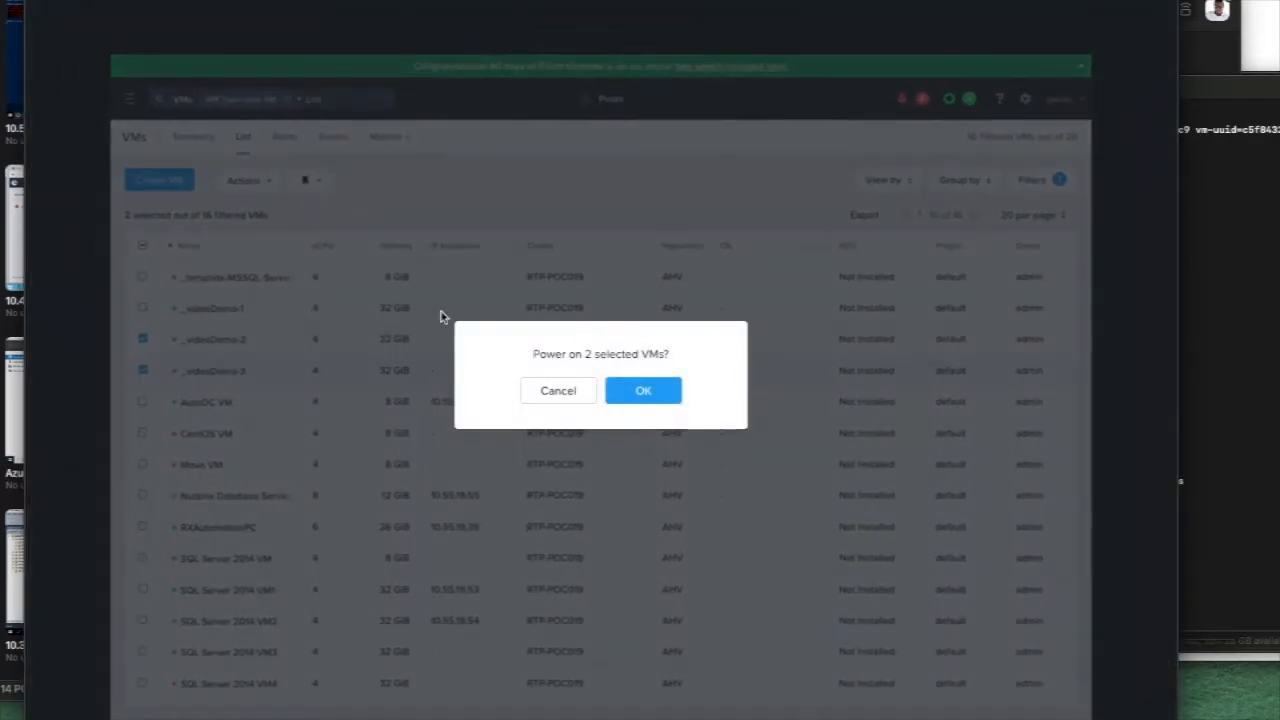
left_click(643, 390)
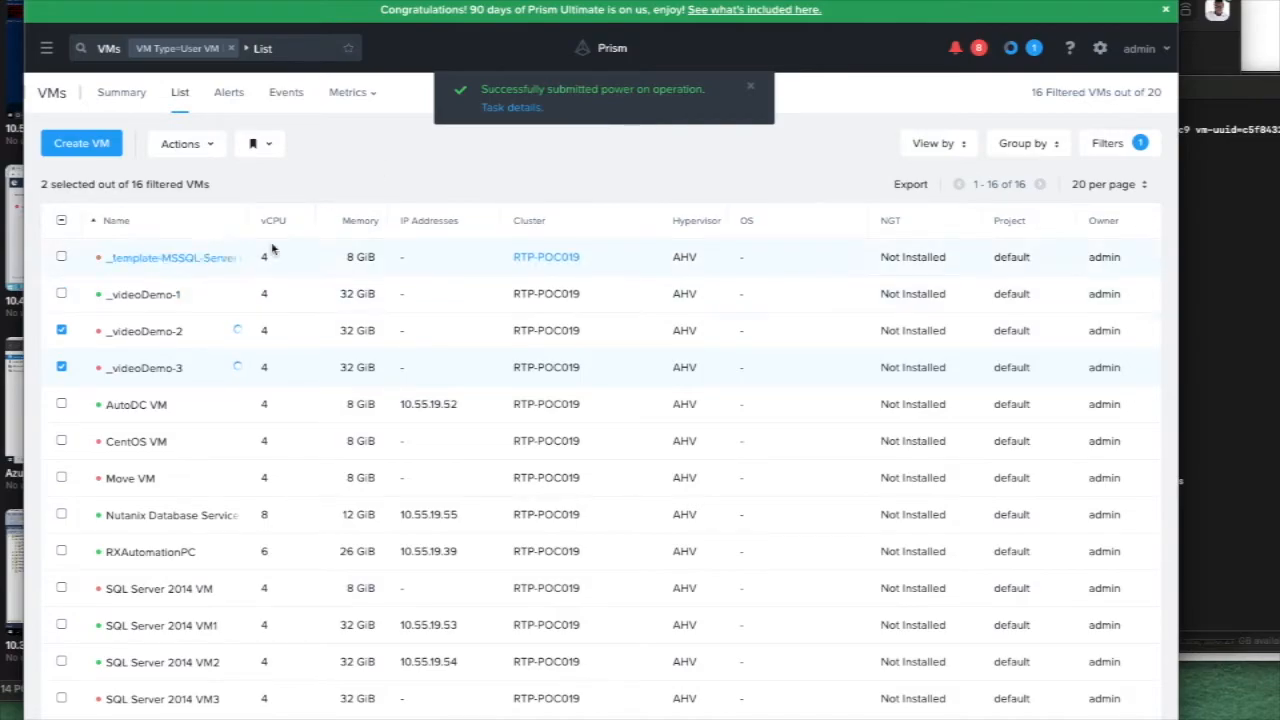
Open the details of _videoDemo-1 and launch its console, leaving the Prism window in front.
left_click(166, 296)
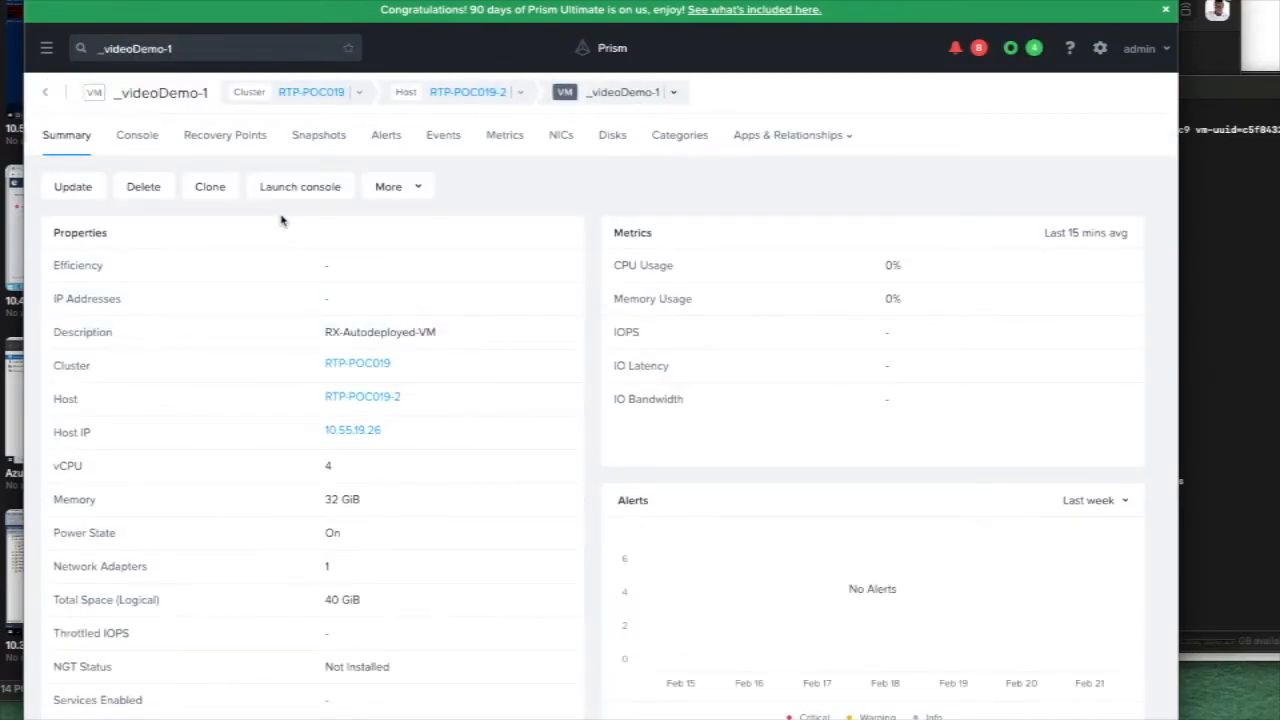
left_click(311, 195)
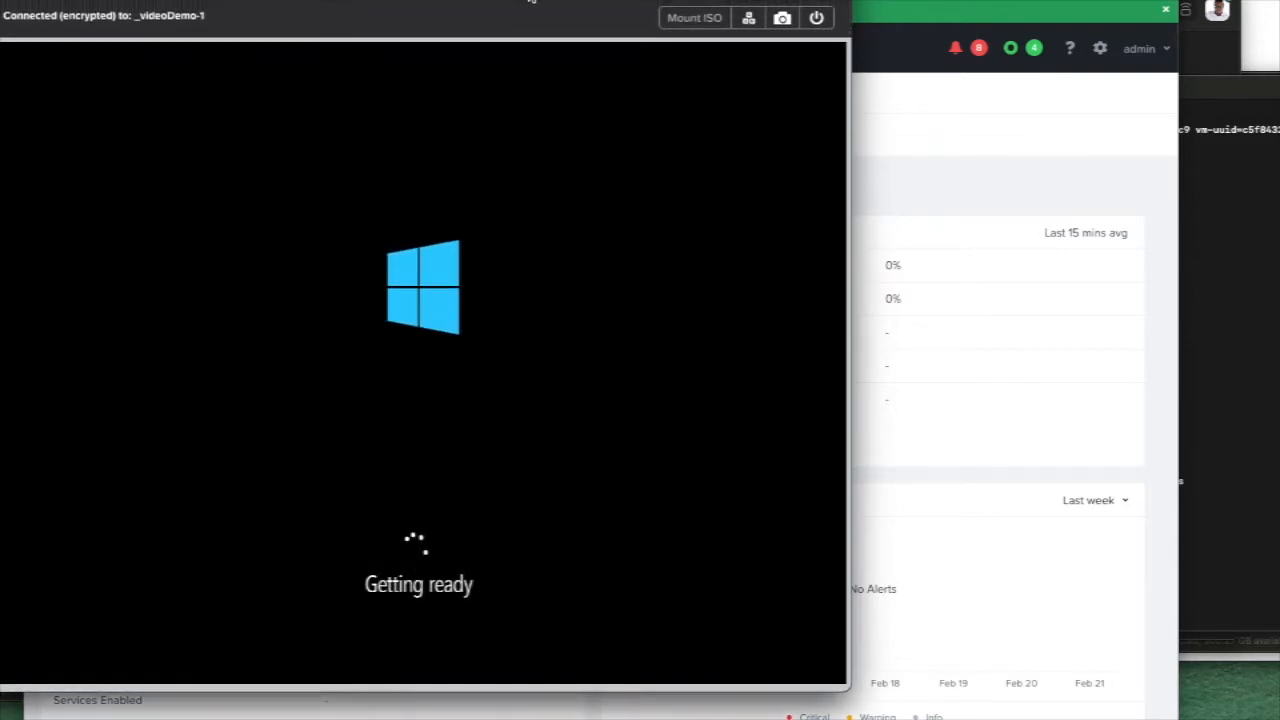
left_click(977, 178)
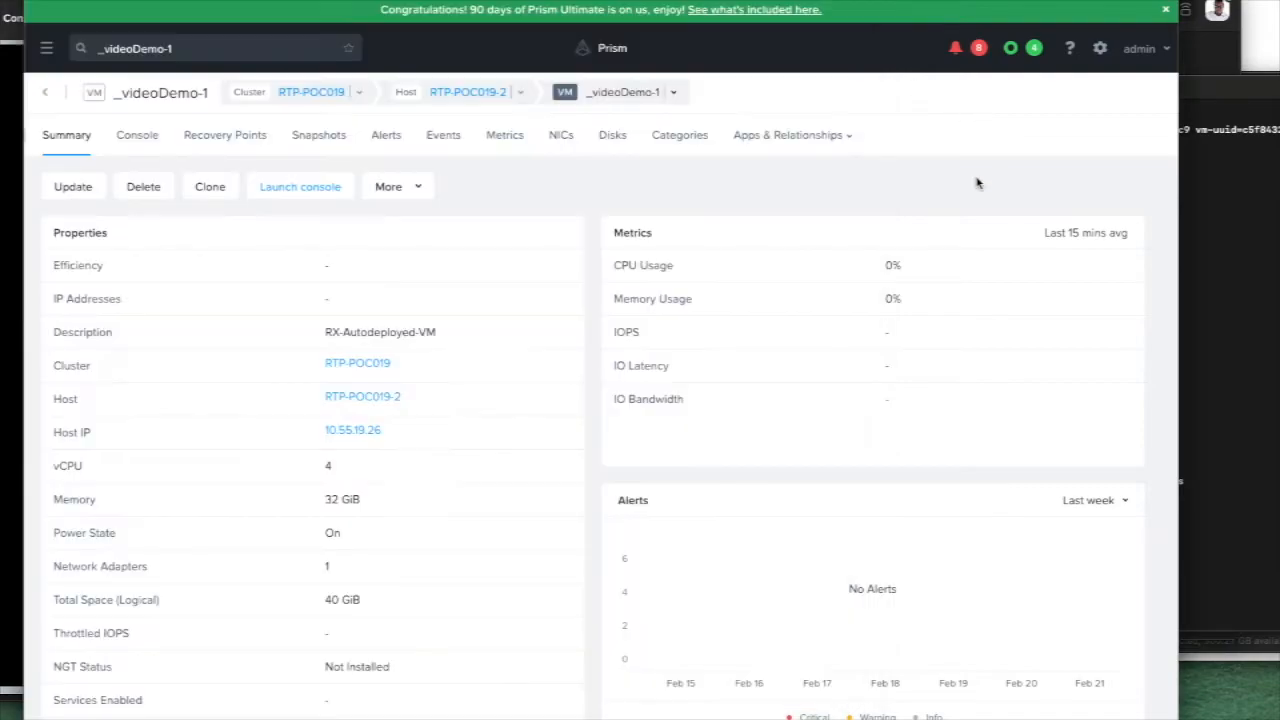
Return to the VM list, clear the current selection and launch the console of _videoDemo-2.
left_click(44, 91)
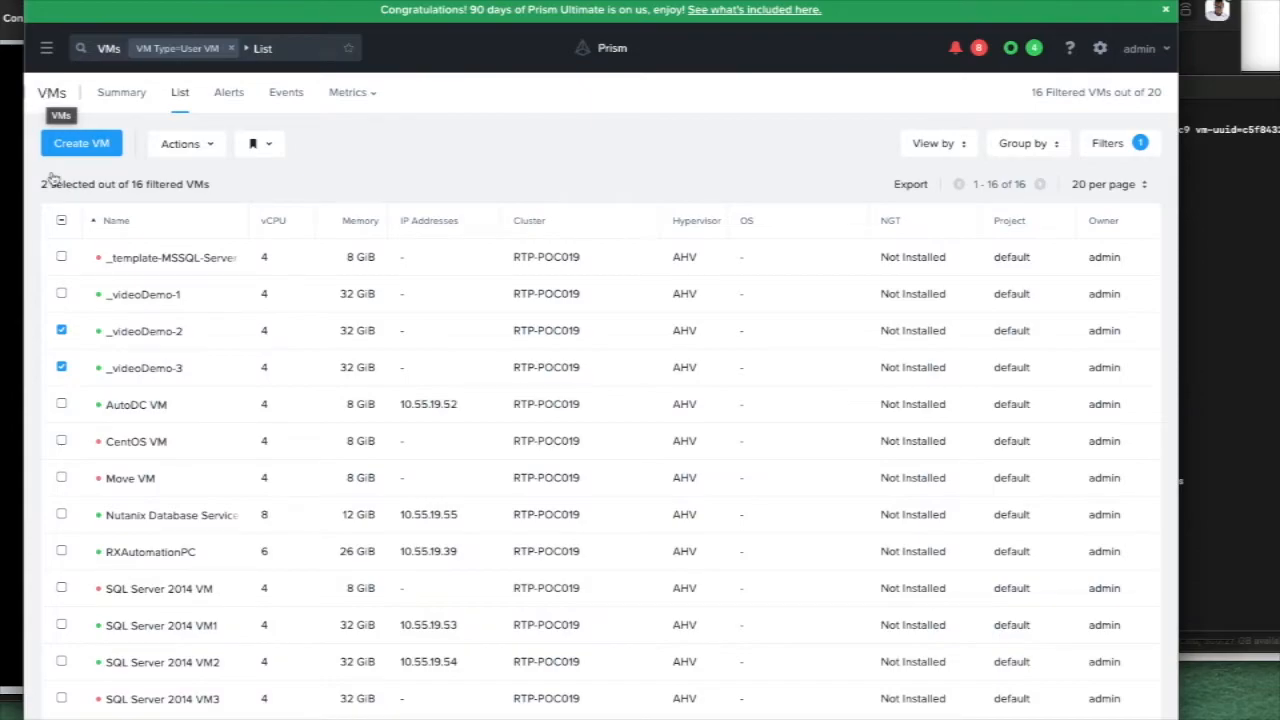
left_click(62, 331)
left_click(61, 367)
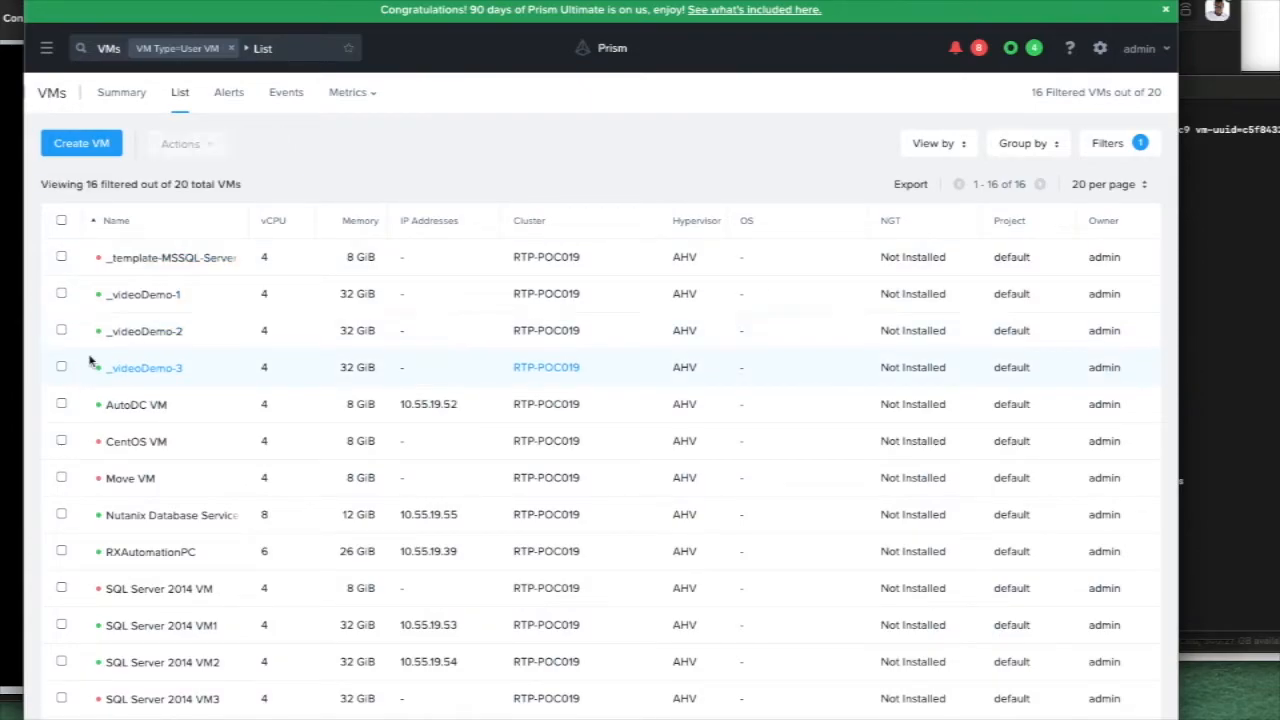
right_click(202, 333)
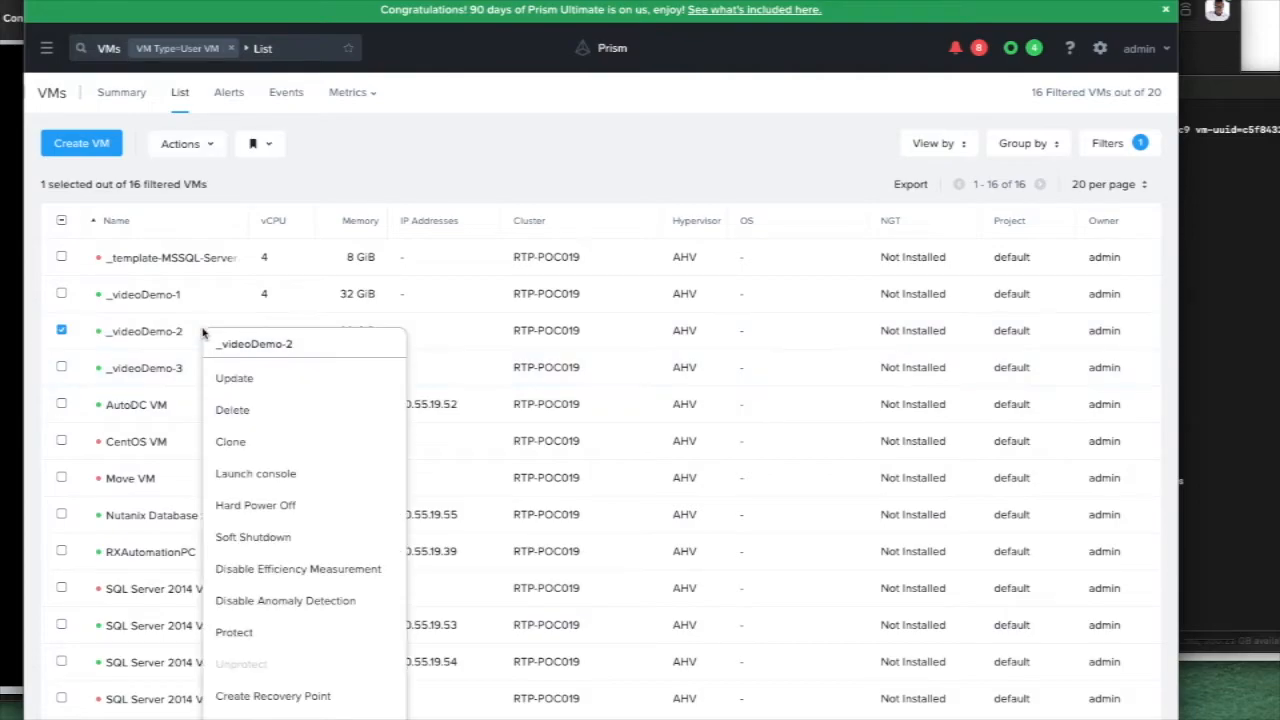
left_click(256, 474)
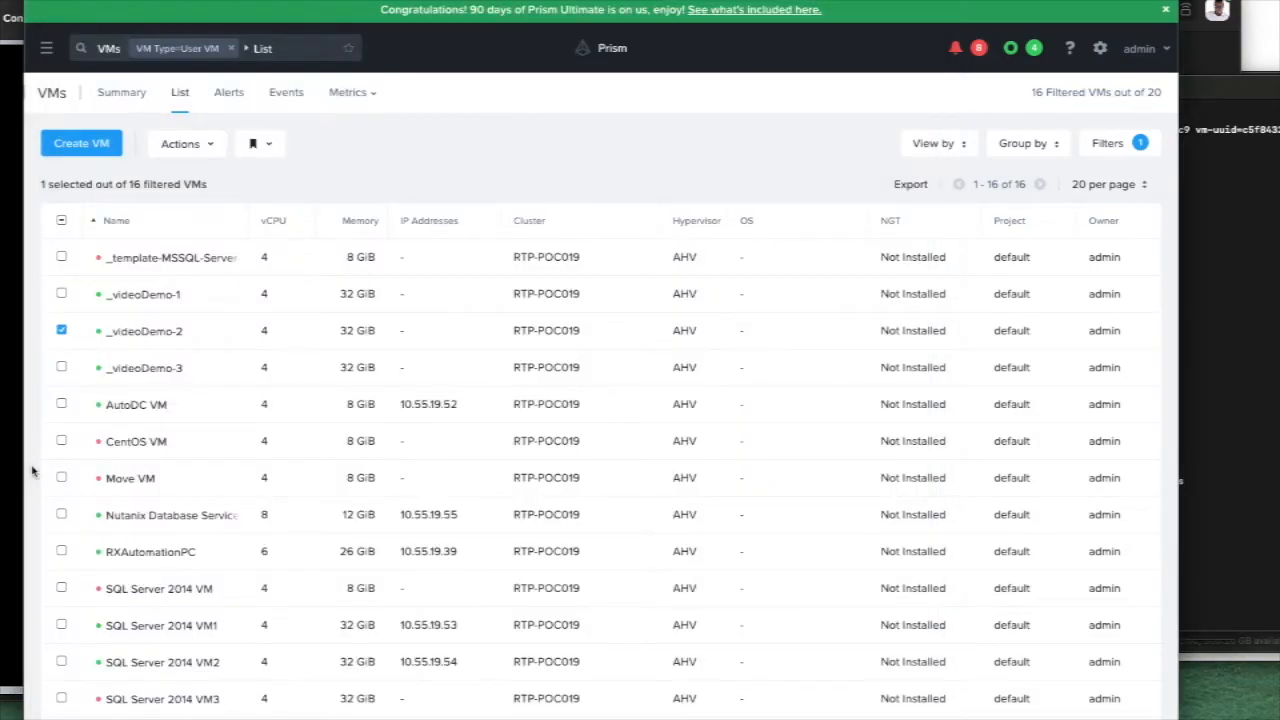
Deselect _videoDemo-2 and launch the console of _videoDemo-3.
left_click(61, 331)
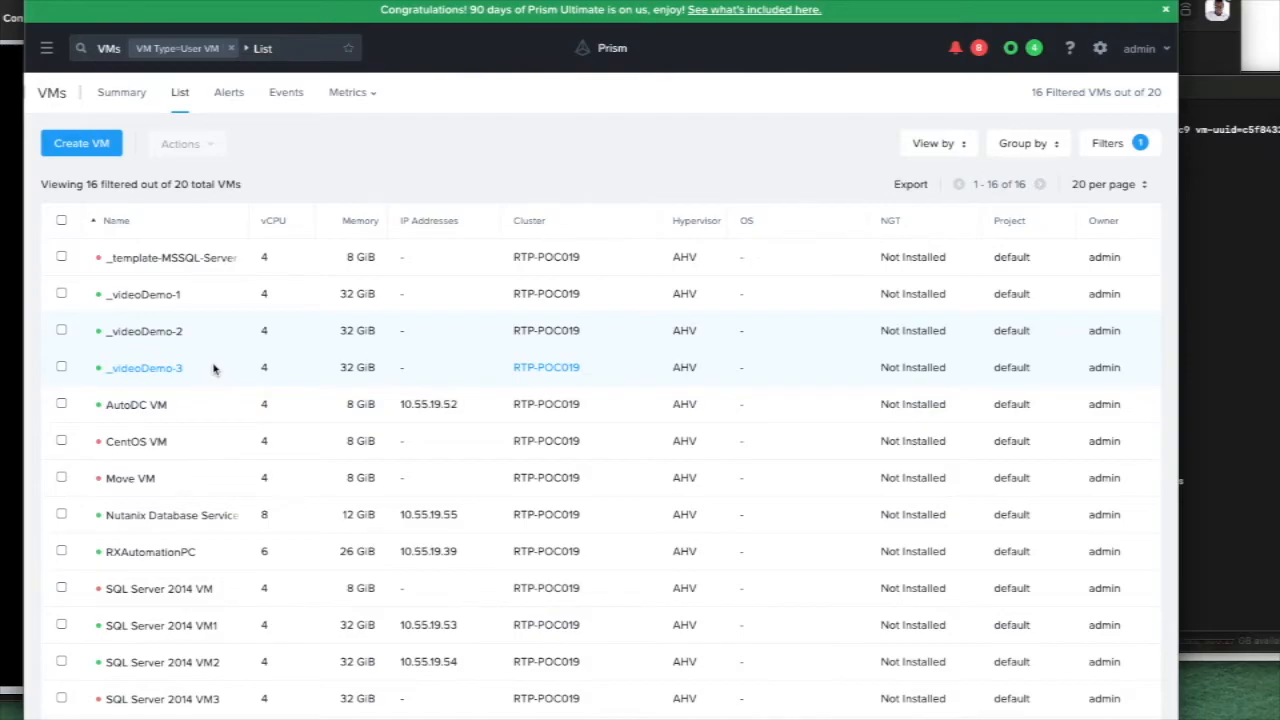
right_click(213, 369)
left_click(297, 476)
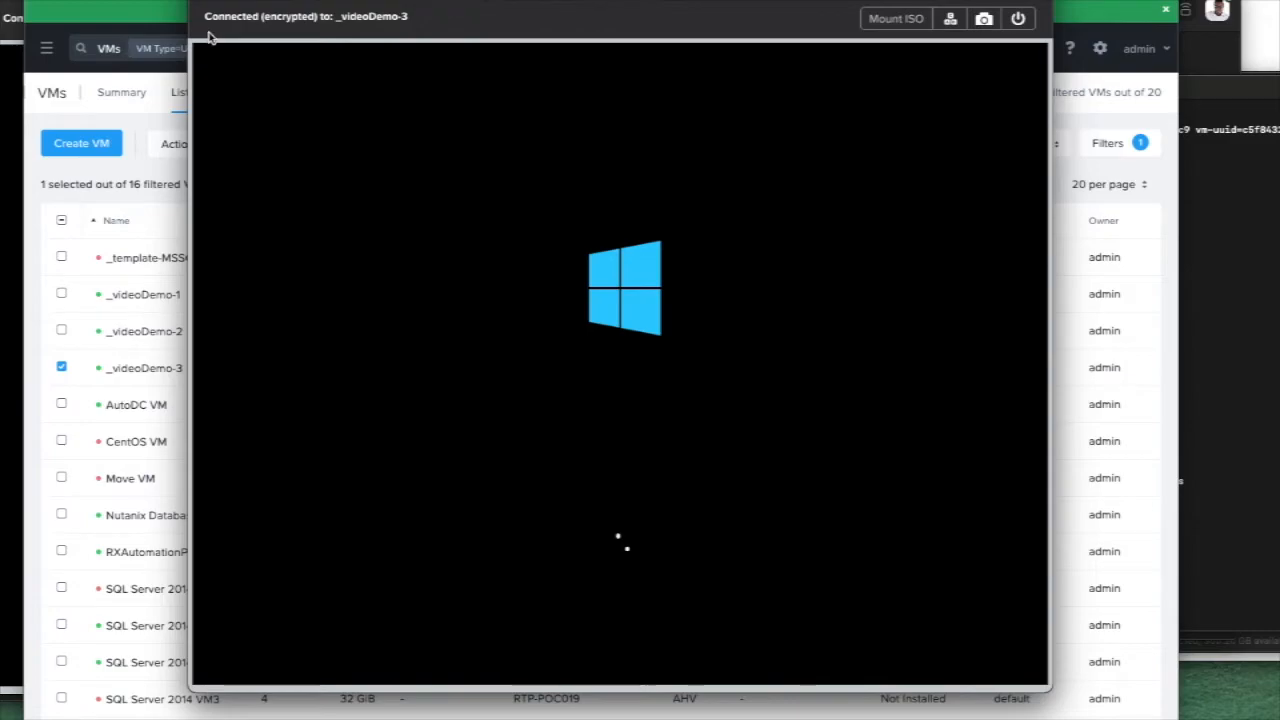
Bring the console windows of _videoDemo-2, _videoDemo-1 and _videoDemo-3 to the front to check each VM's startup.
left_click(432, 1)
left_click(432, 1)
left_click(440, 1)
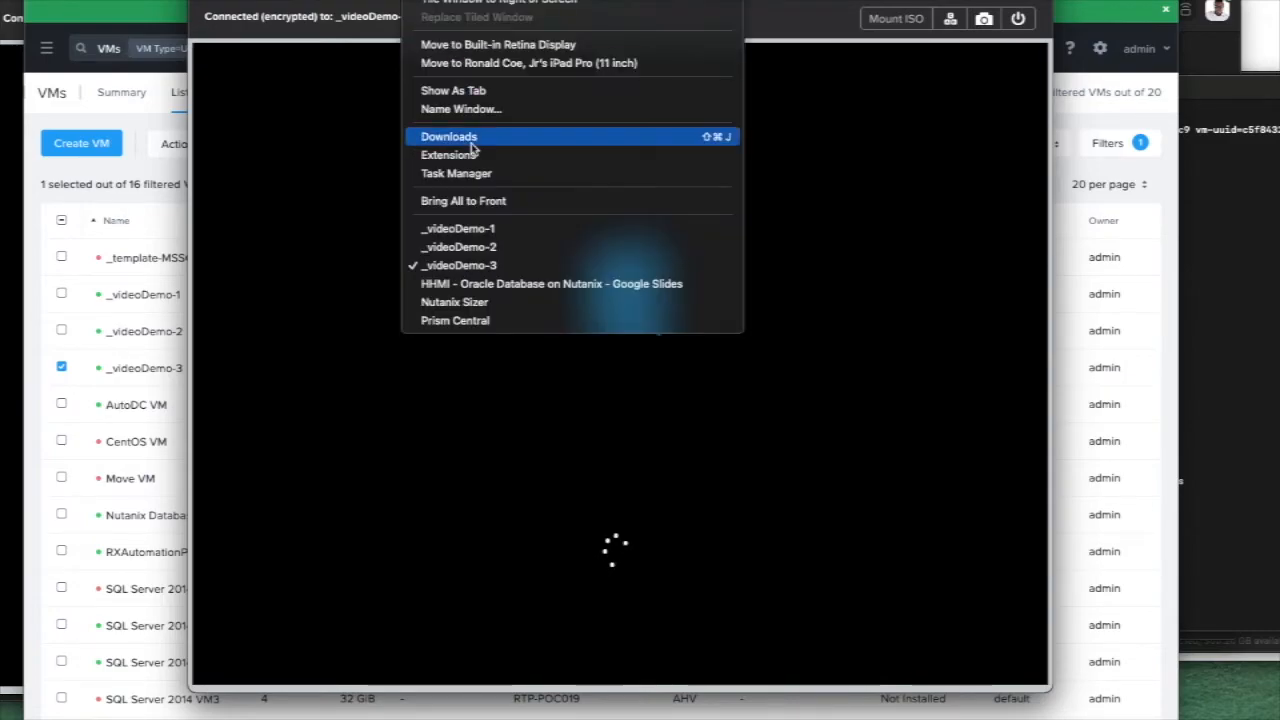
left_click(489, 247)
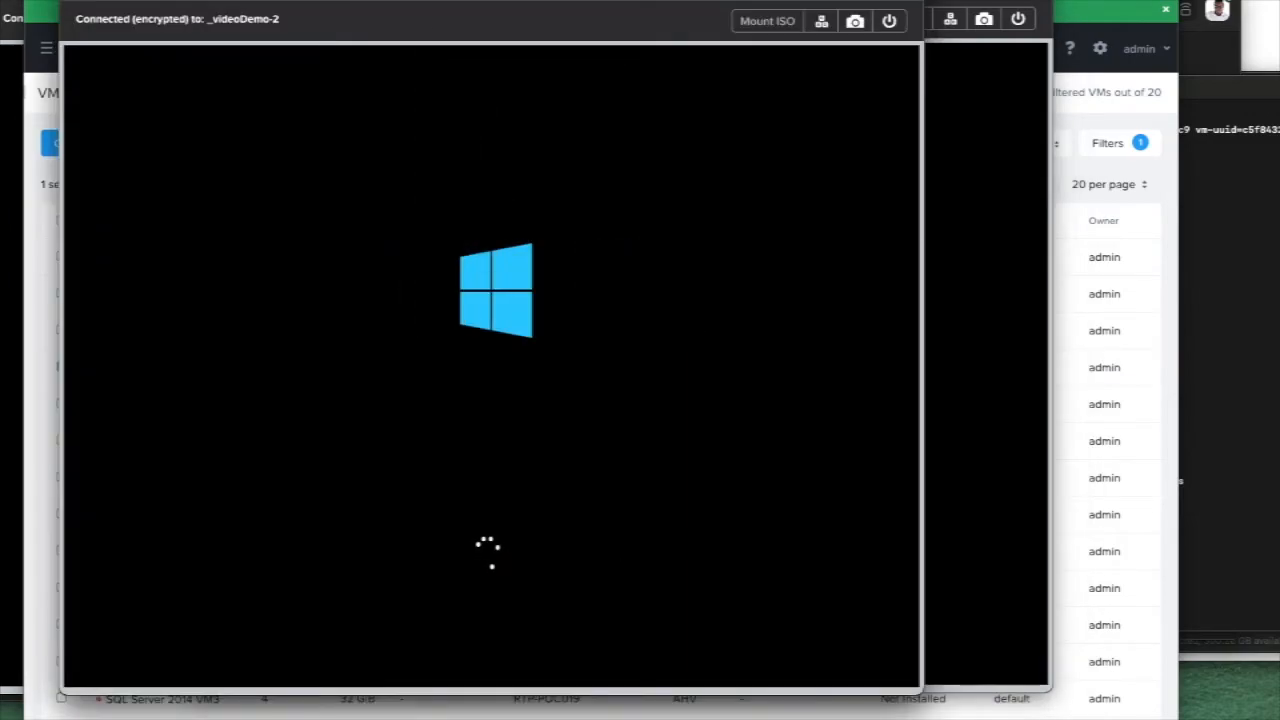
left_click(432, 1)
left_click(475, 223)
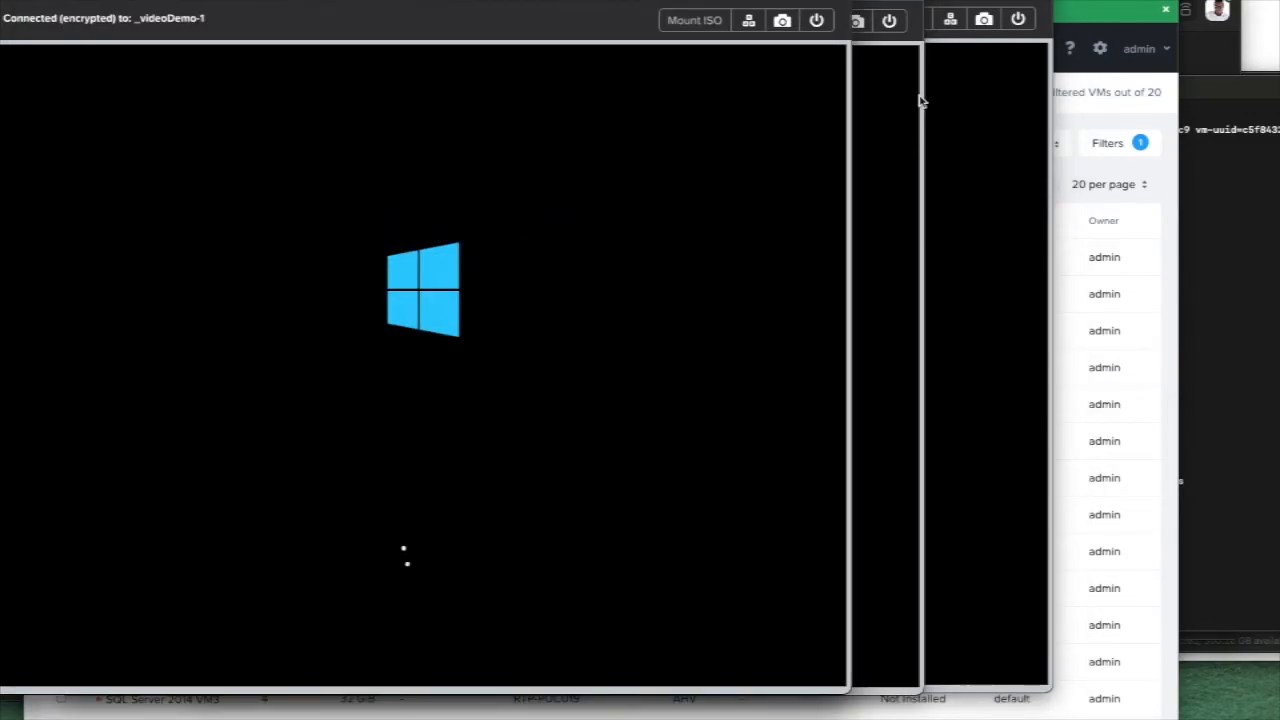
left_click(919, 44)
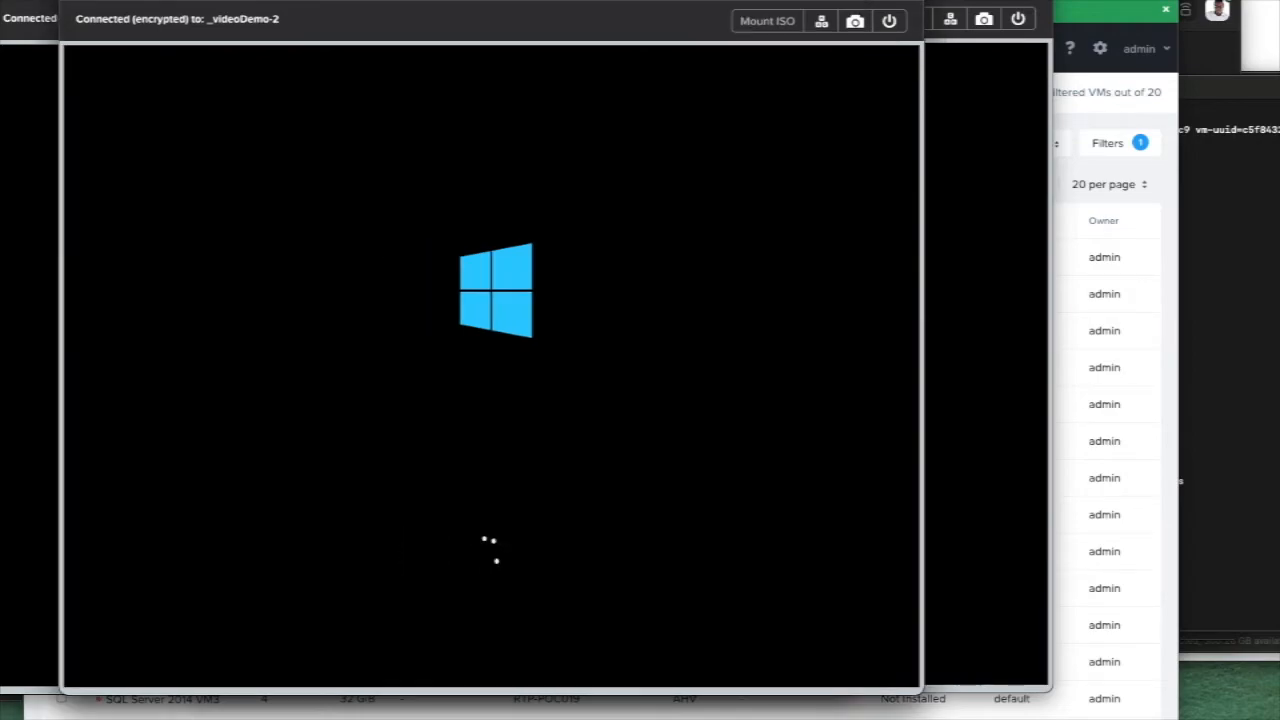
left_click(985, 60)
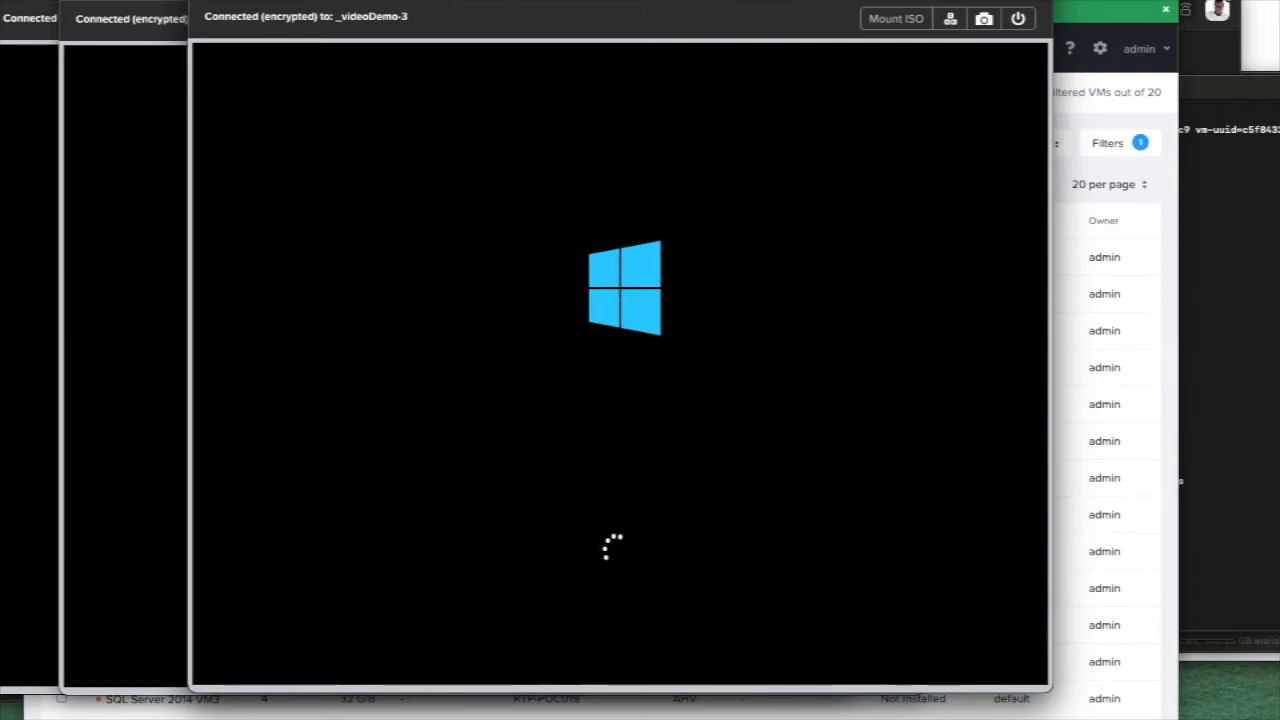
Spread out the three console windows so each stays partly visible, with _videoDemo-1 in front.
left_click_drag(620, 17, 855, 18)
left_click_drag(340, 19, 461, 18)
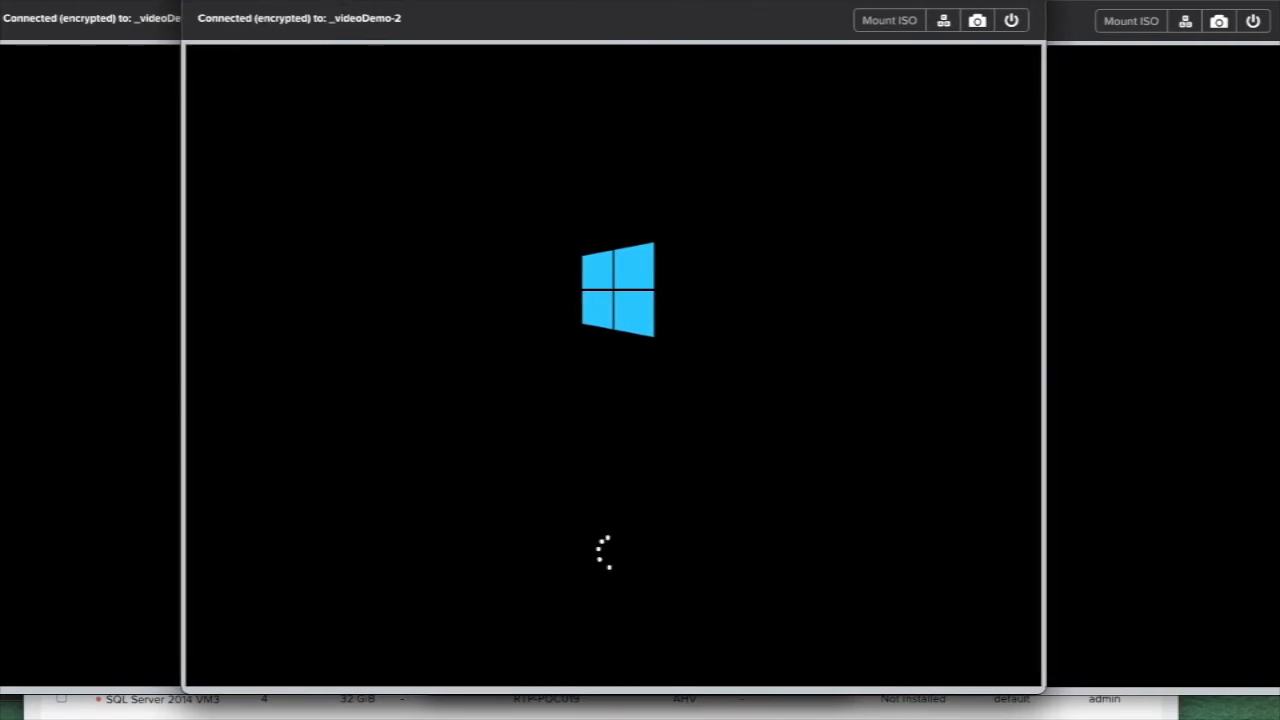
left_click_drag(100, 18, 102, 19)
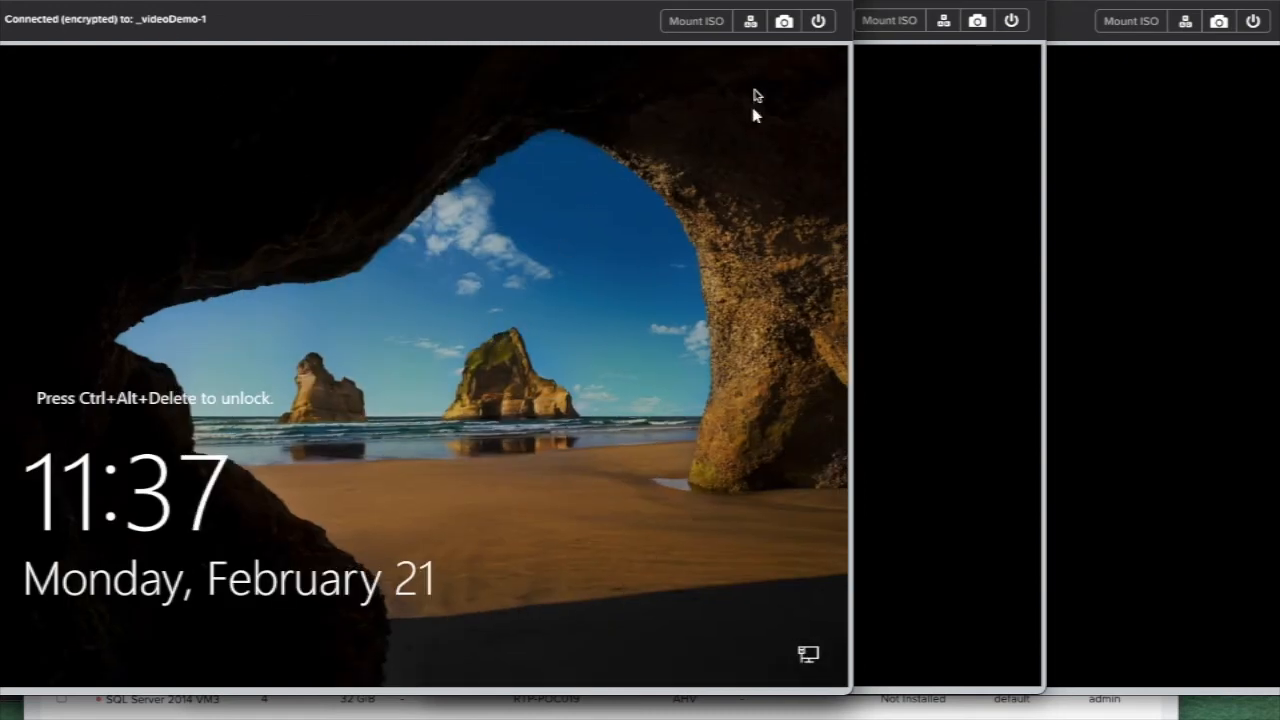
Sign in to _videoDemo-1 with the account password and allow the PC to be discoverable on the nutanixdc.local network.
left_click(751, 22)
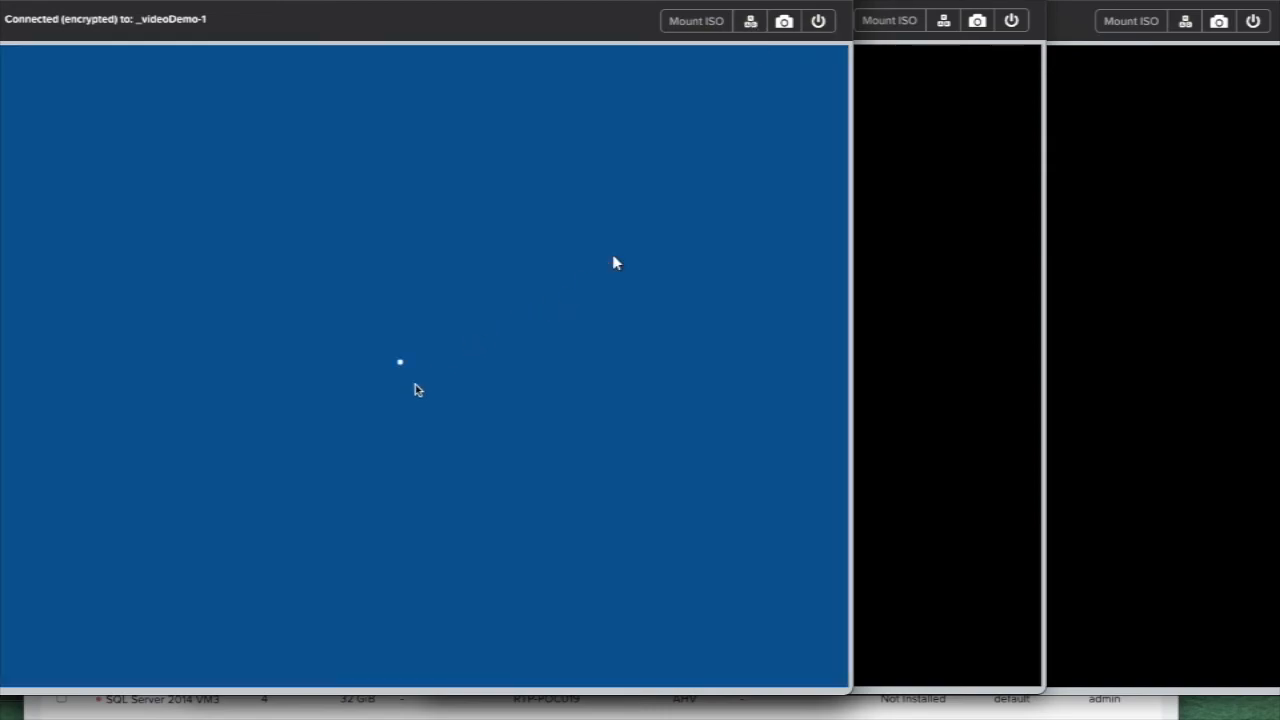
type("nutanix/4u")
key("Return")
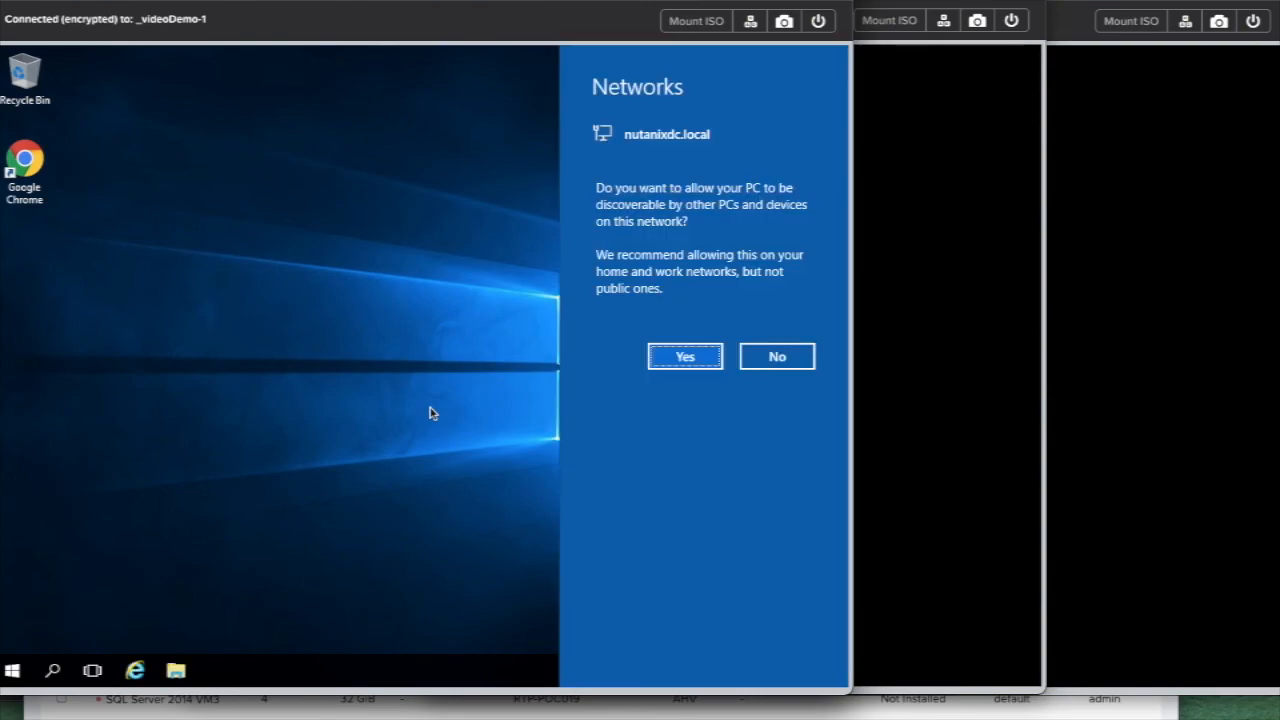
left_click(684, 358)
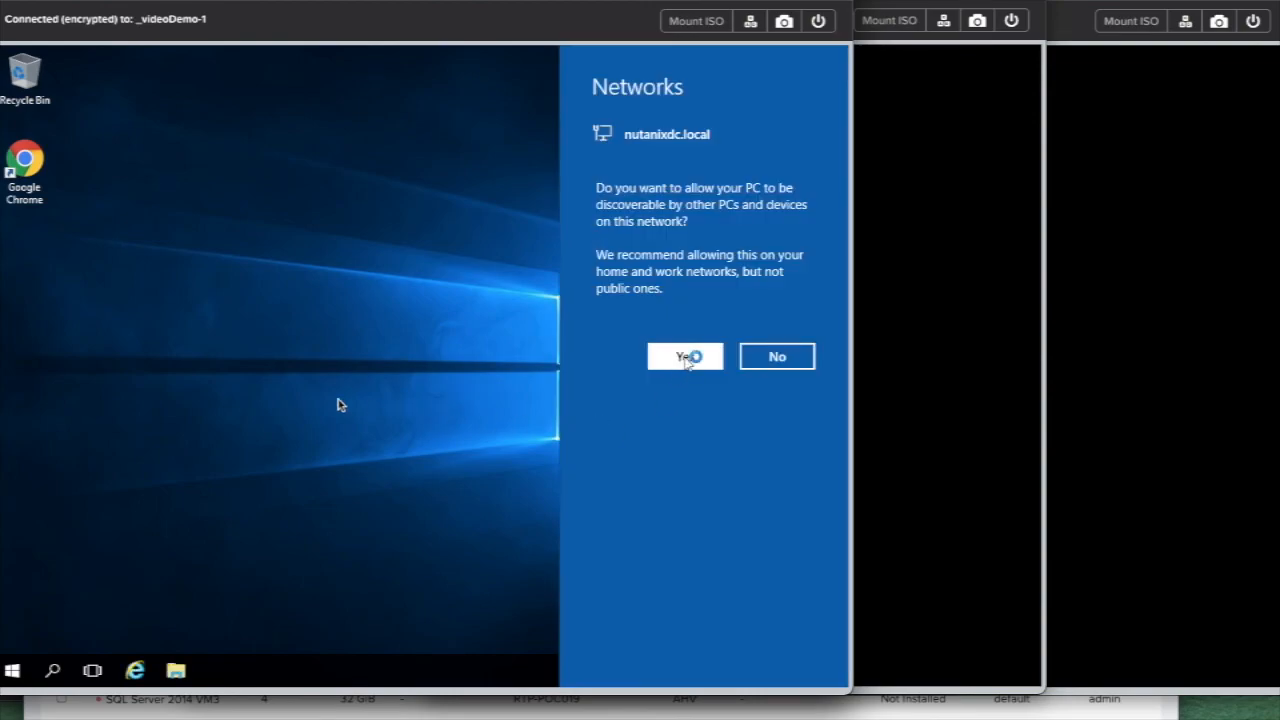
Search Windows on _videoDemo-1 for "advanced settings", re-entering the end of the search term.
left_click(12, 672)
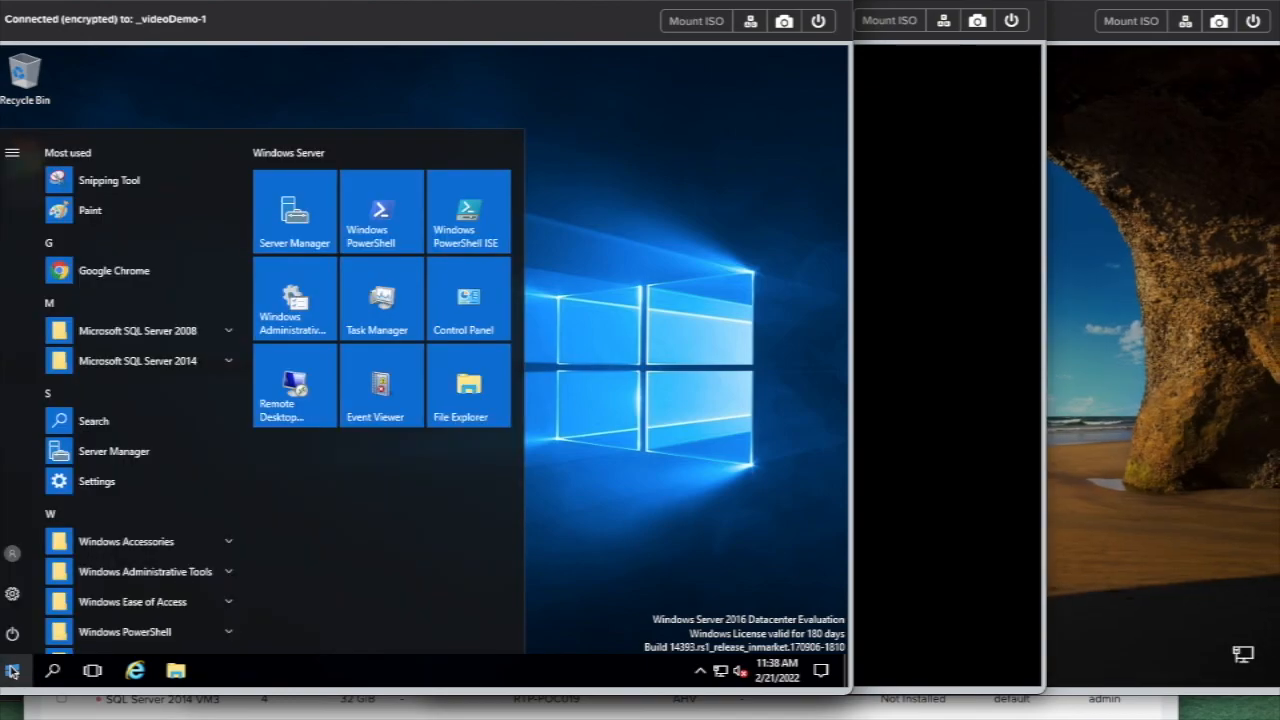
type("advanced s")
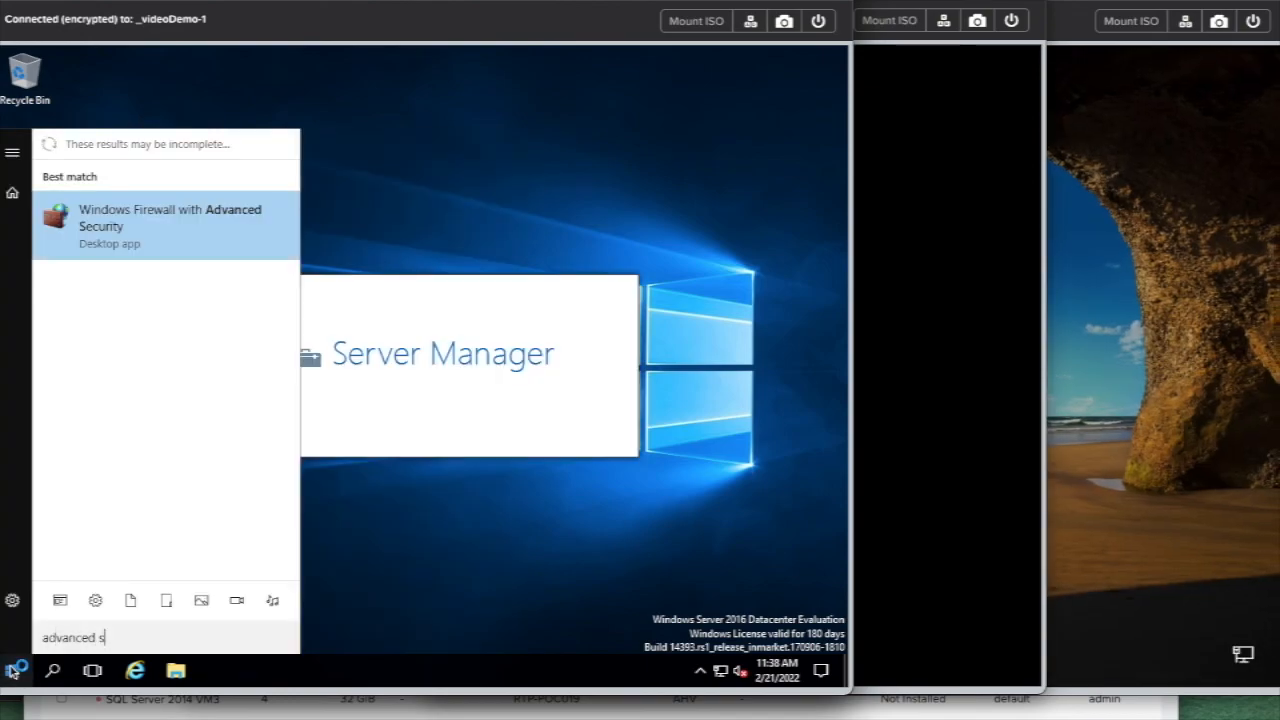
type("ettings")
key("BackSpace")
key("BackSpace")
key("BackSpace")
key("BackSpace")
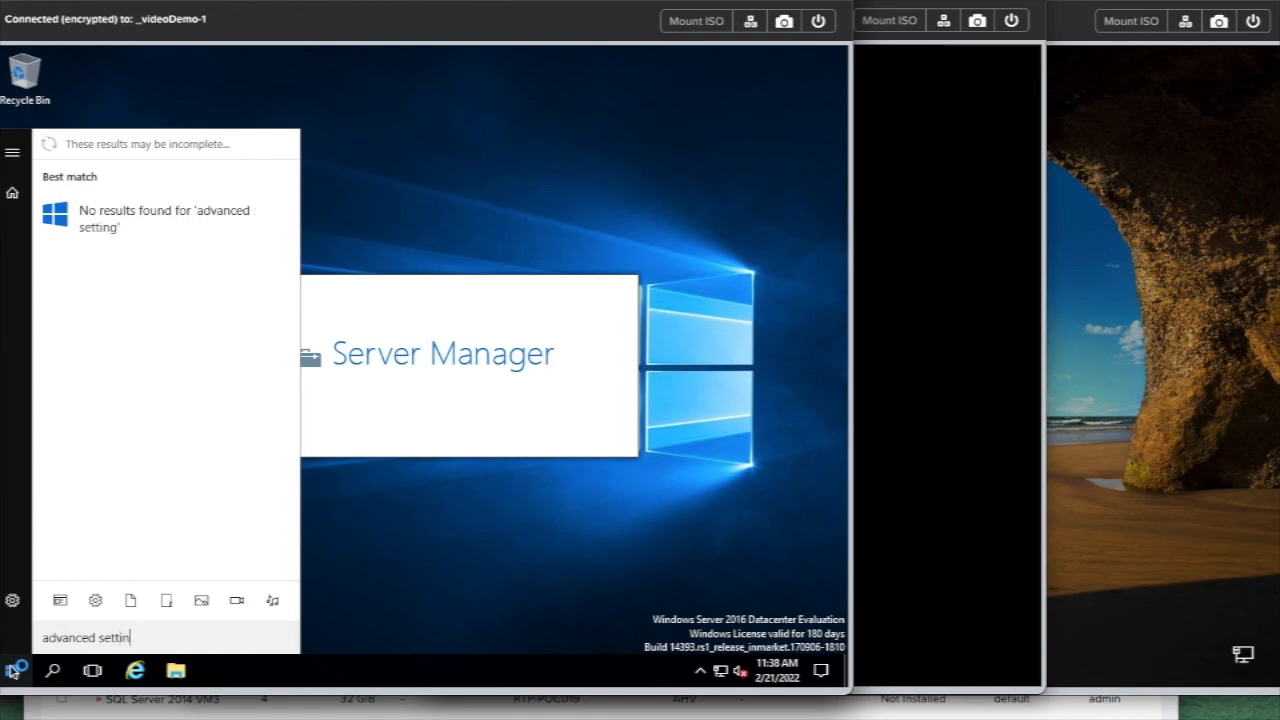
key("BackSpace")
key("BackSpace")
key("BackSpace")
key("BackSpace")
key("BackSpace")
key("BackSpace")
key("BackSpace")
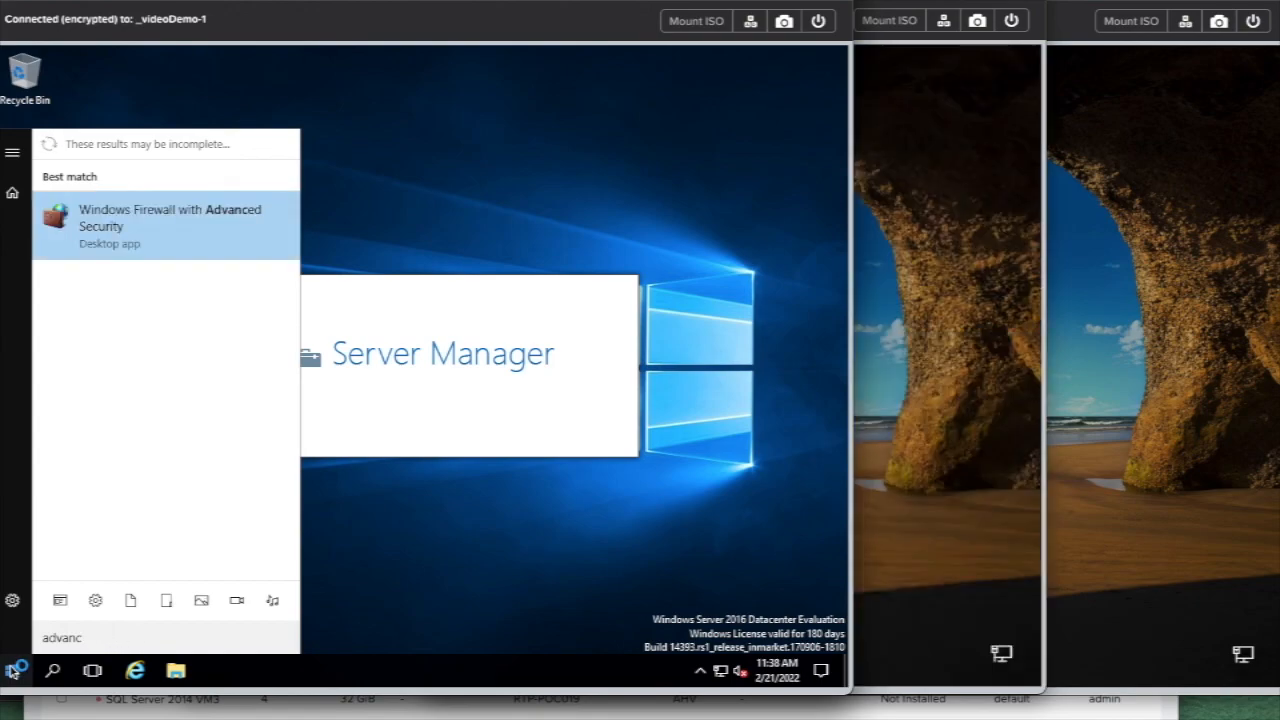
type("ed settings")
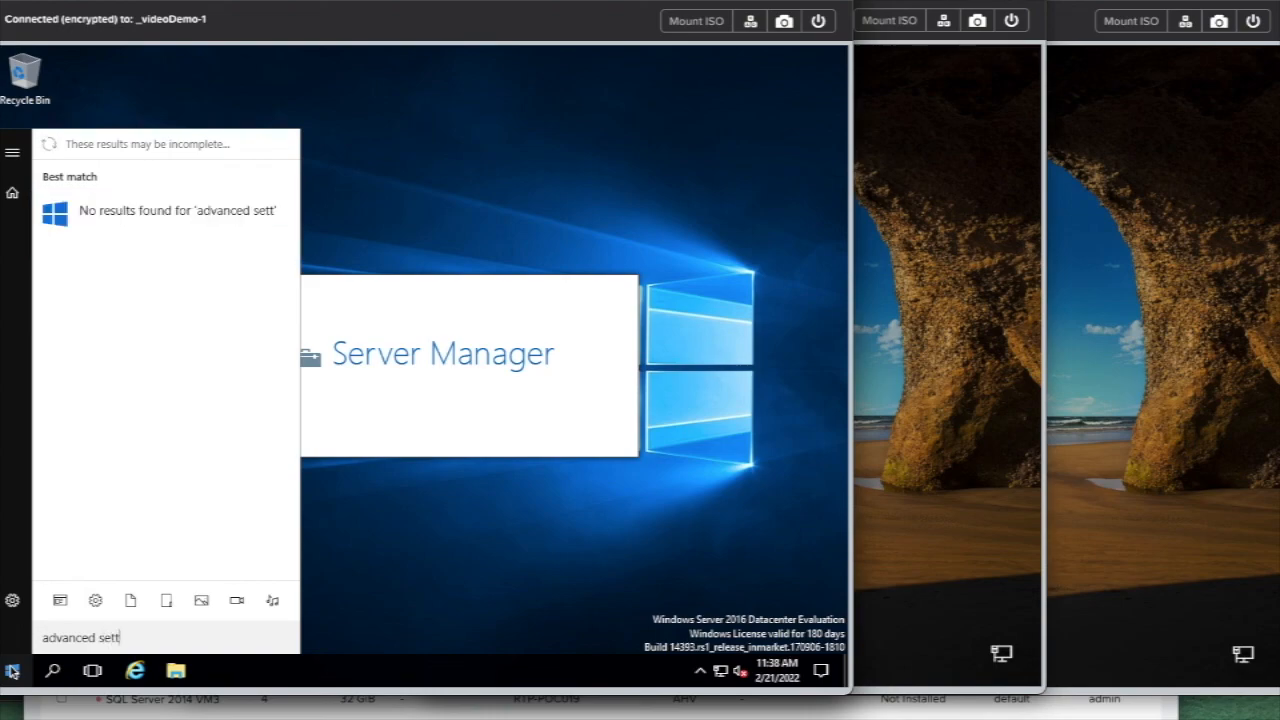